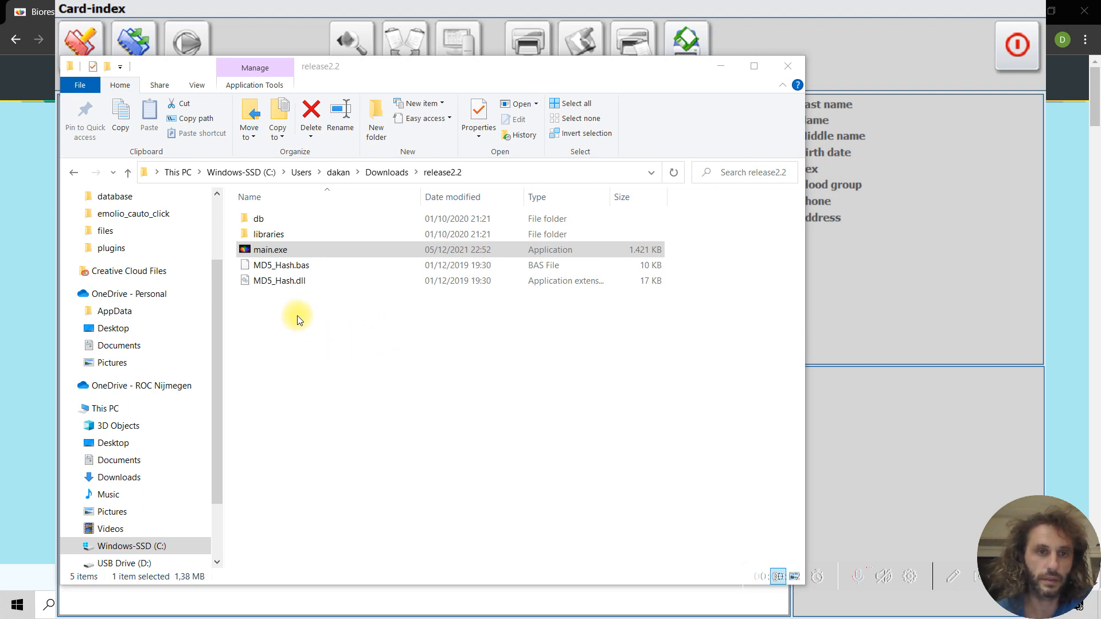
Launch main.exe from the release2.2 downloads folder.
left_click(267, 252)
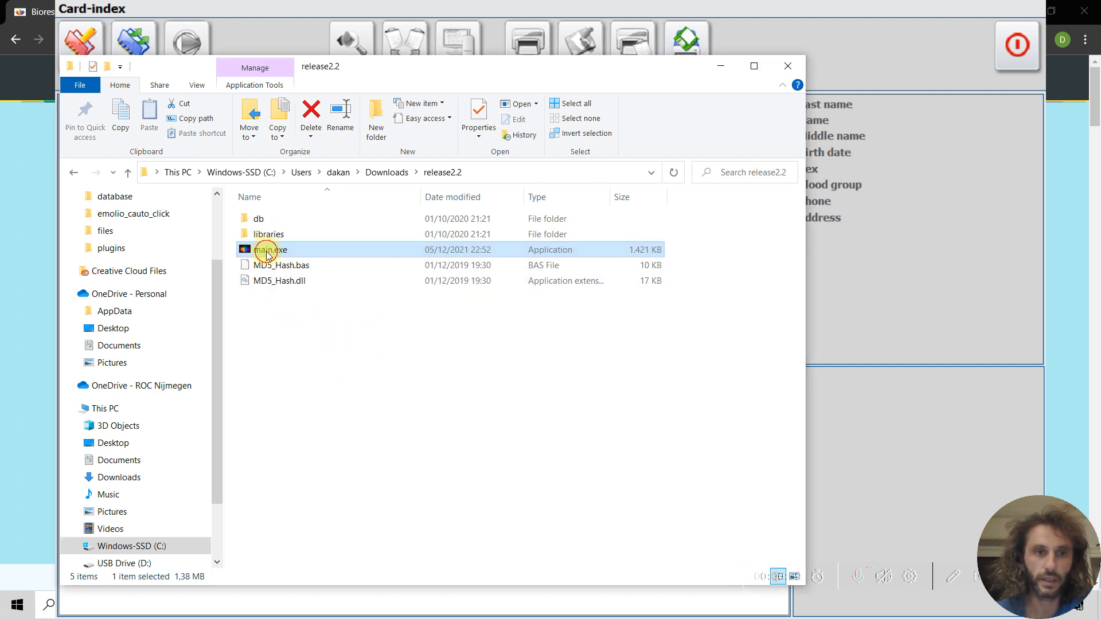
double_click(267, 251)
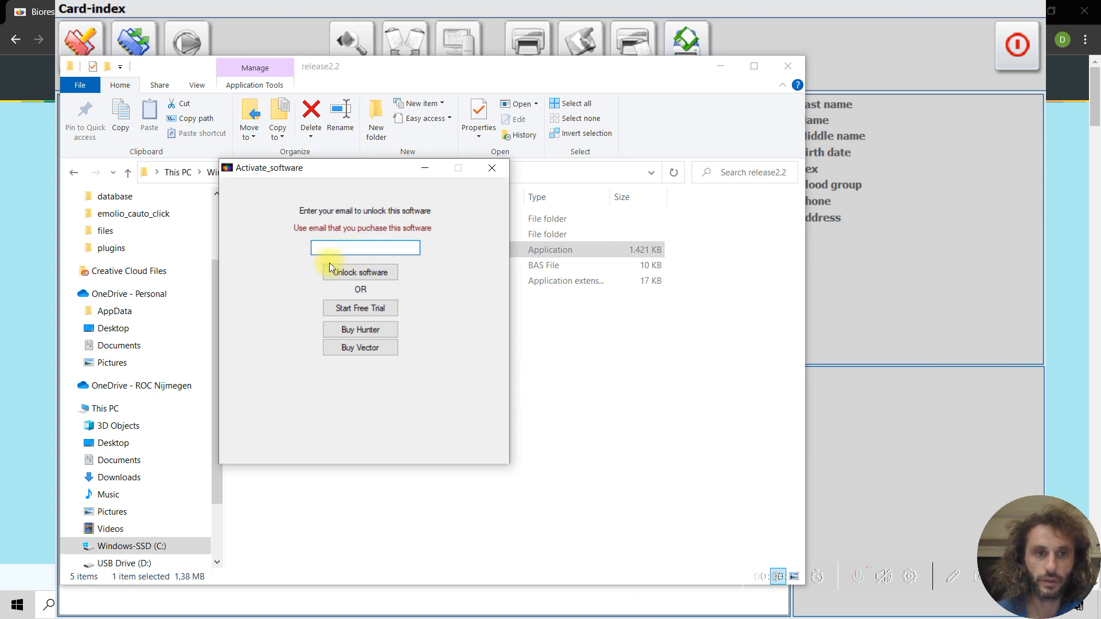
Choose the EMOLIO Hunter version in the activation window and confirm it.
left_click_drag(331, 171, 576, 228)
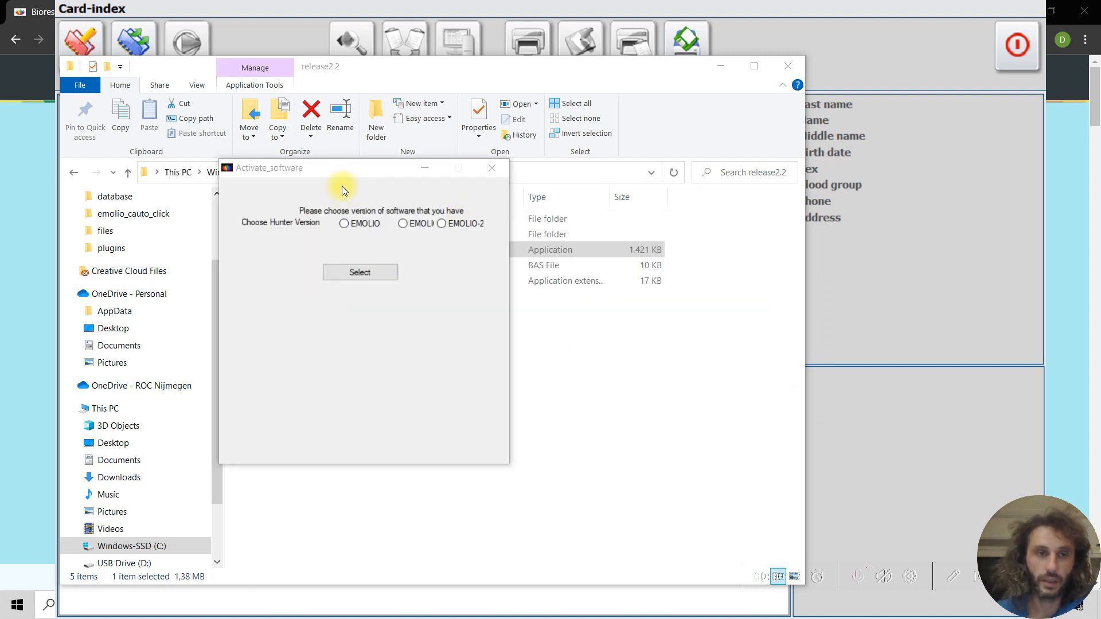
mouse_move(320, 166)
left_mouse_down()
mouse_move(478, 215)
mouse_move(573, 216)
left_mouse_up()
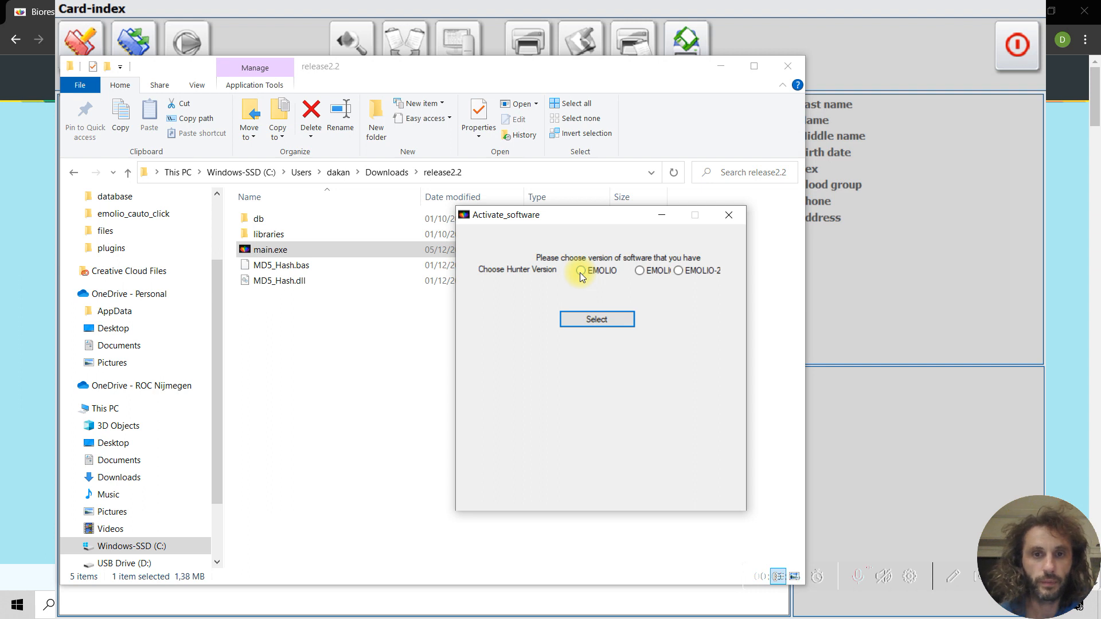
left_click(580, 273)
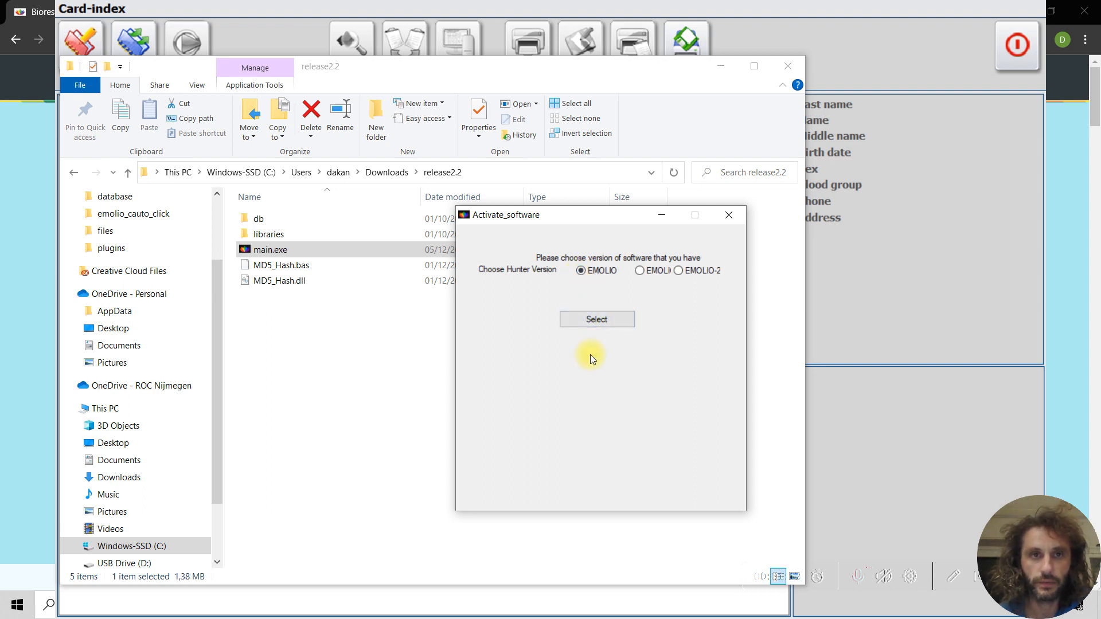
left_click(599, 321)
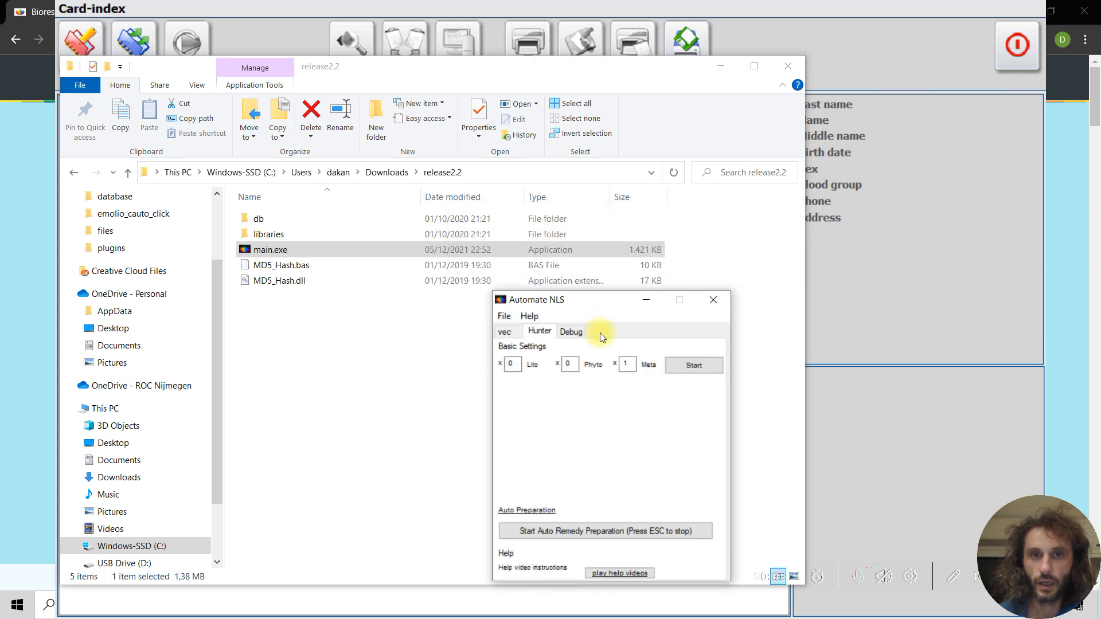
Load the first patient's card, Boris Doe, from the card list.
left_click(723, 64)
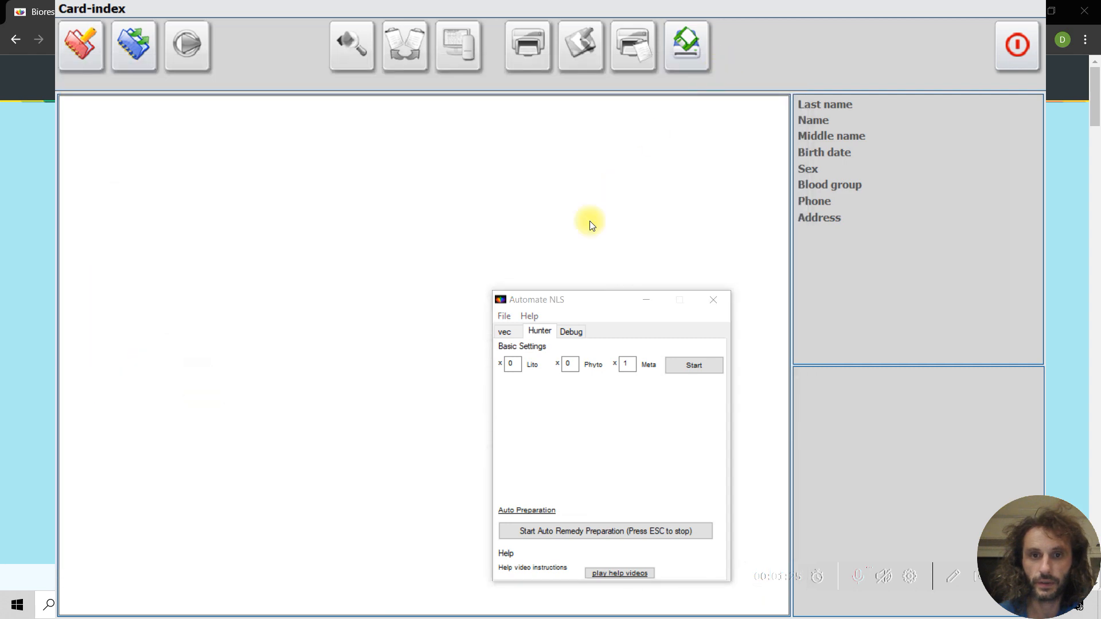
left_click_drag(565, 300, 845, 229)
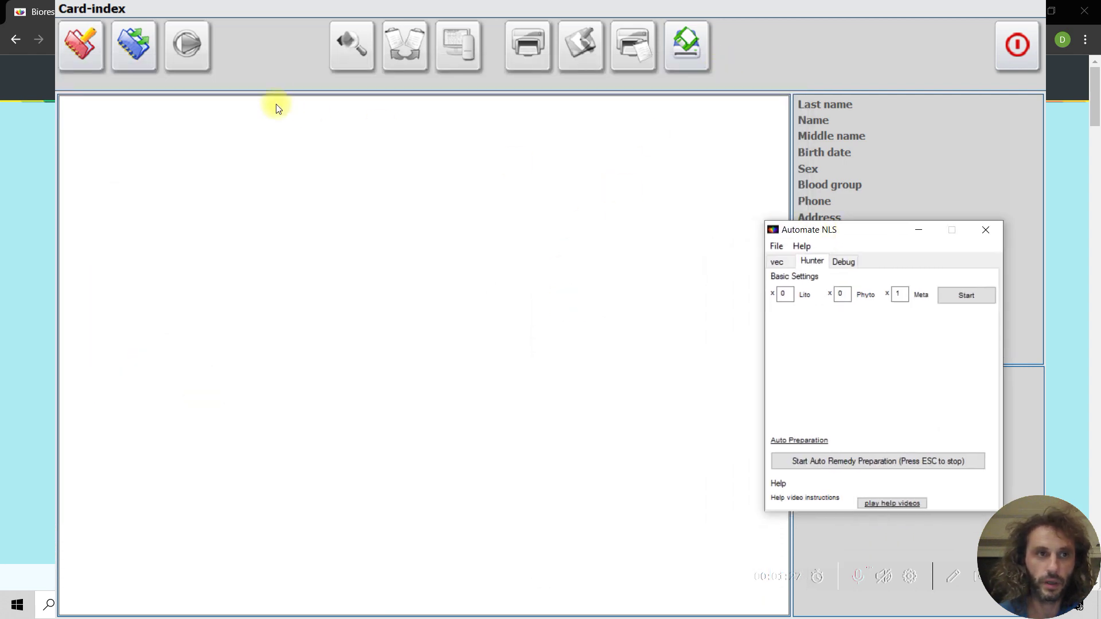
left_click(130, 50)
double_click(94, 122)
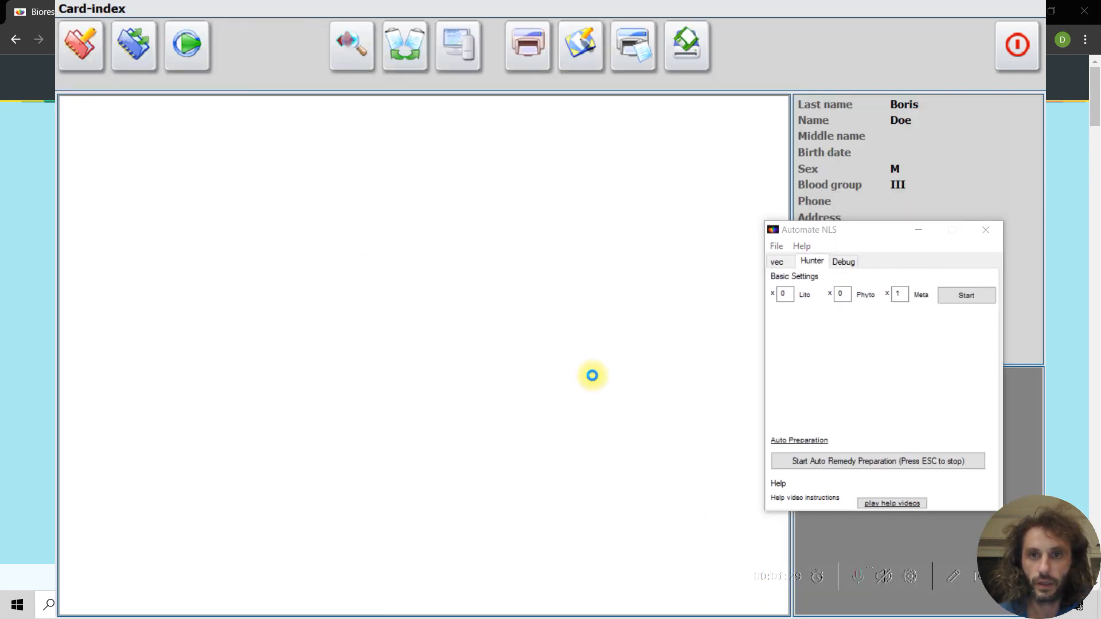
View the head-section analysis, return to history and enter the catalogue of body sections.
left_click(349, 52)
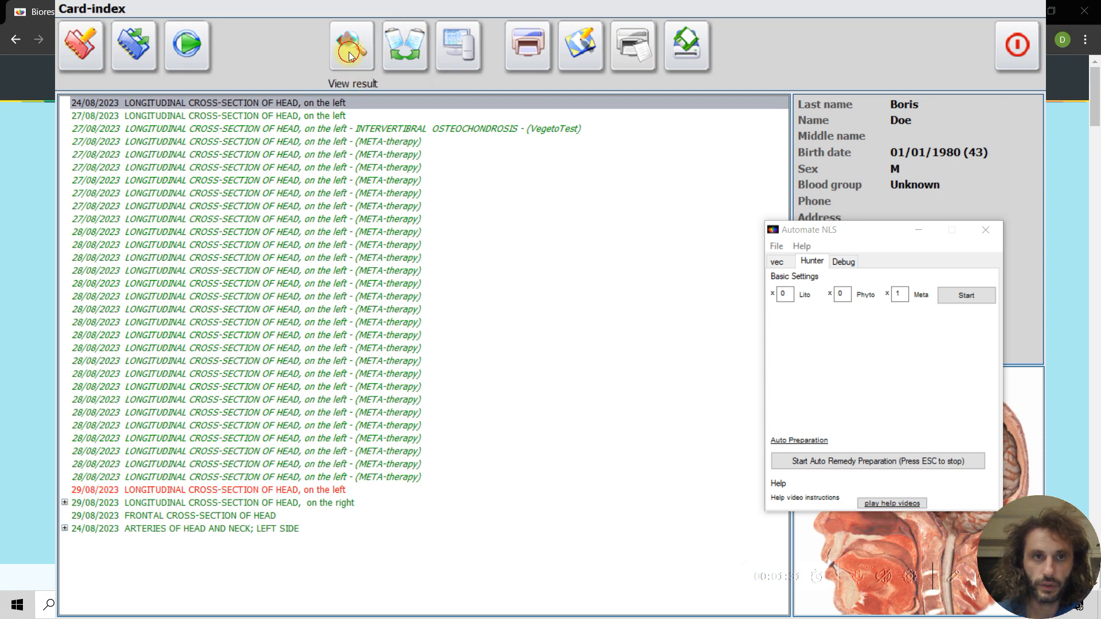
left_click_drag(861, 238, 457, 302)
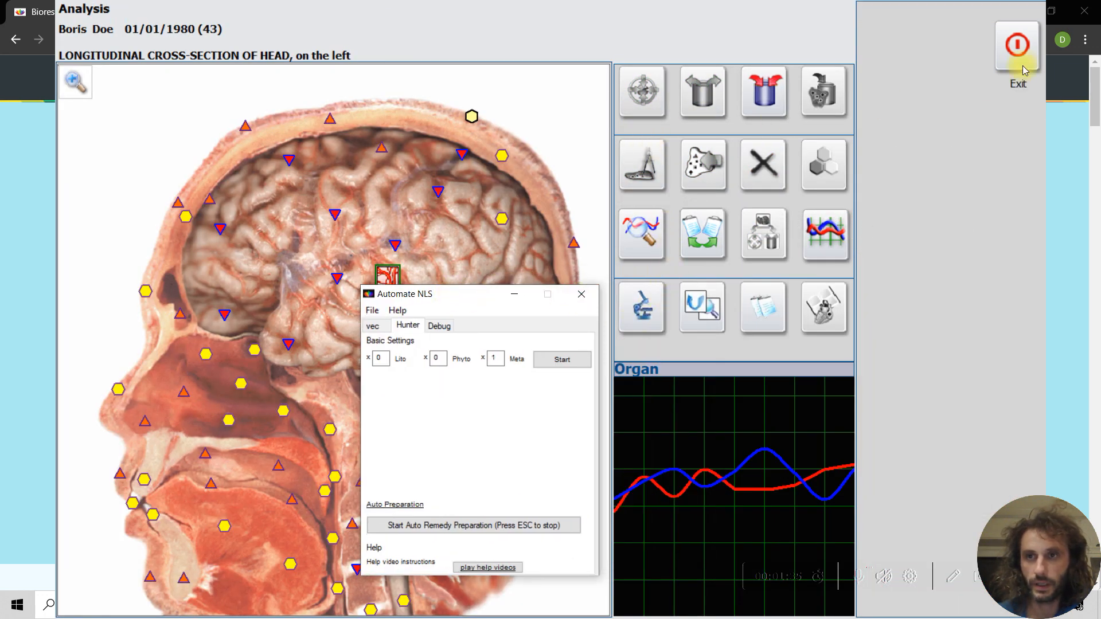
left_click(1017, 45)
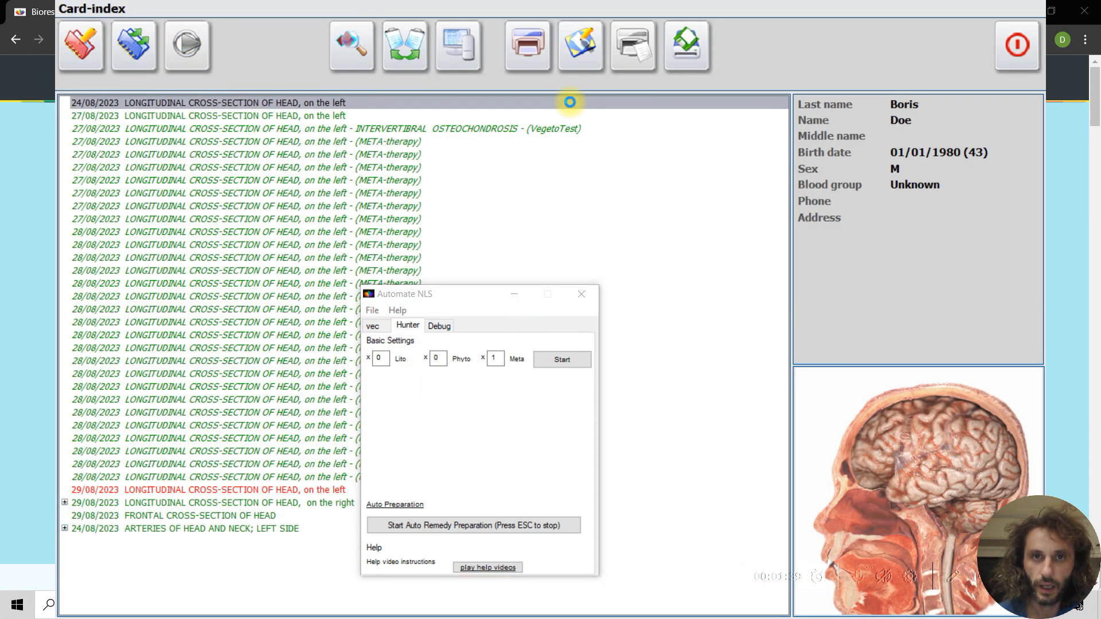
double_click(571, 102)
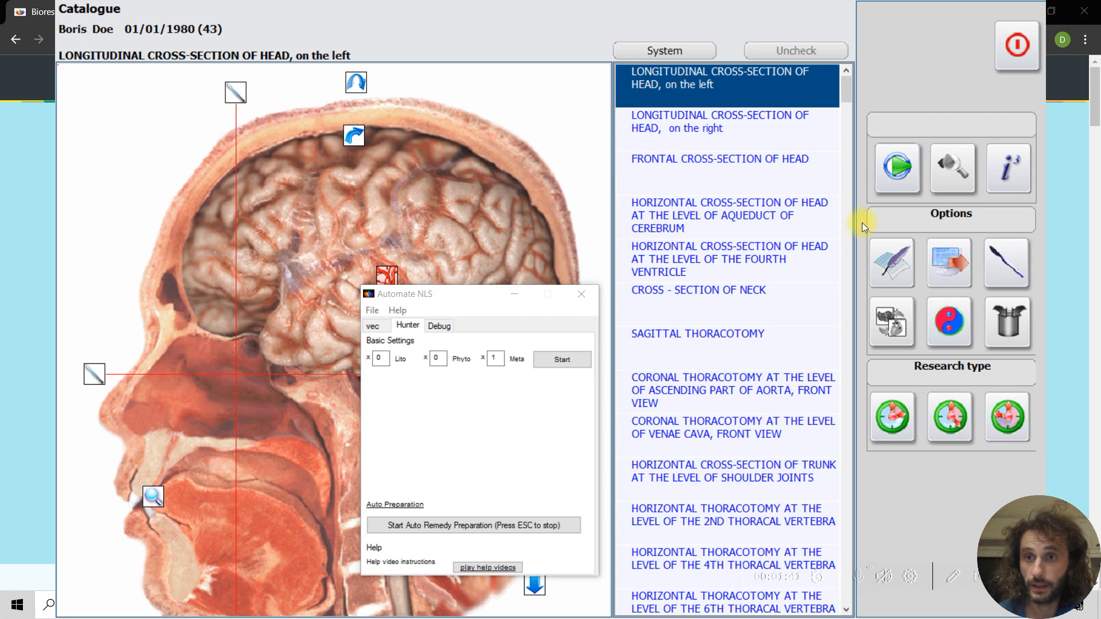
Browse the section list in text mode and settle on SKELETON; front view.
left_click(950, 262)
left_click(645, 82)
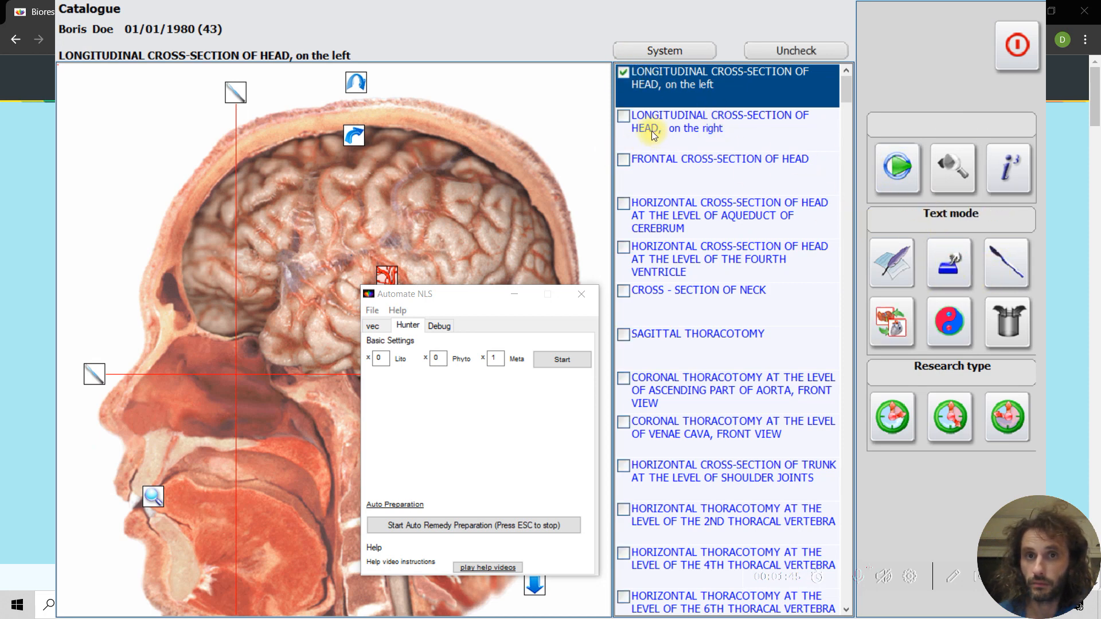
left_click(623, 73)
left_click(659, 297)
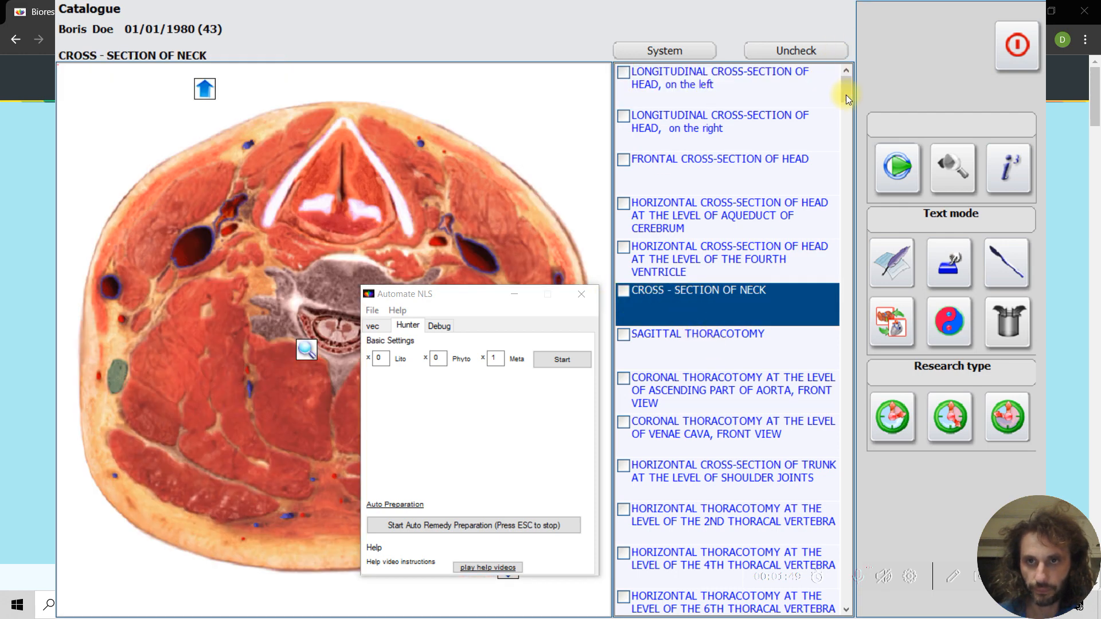
left_click_drag(845, 95, 845, 125)
left_click(708, 335)
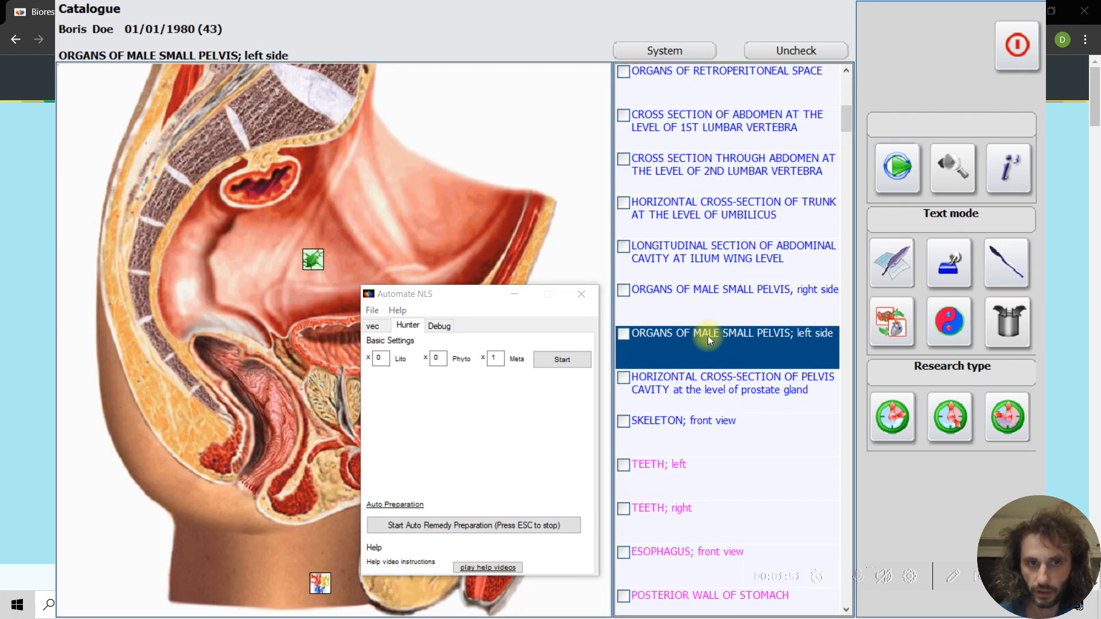
left_click(665, 465)
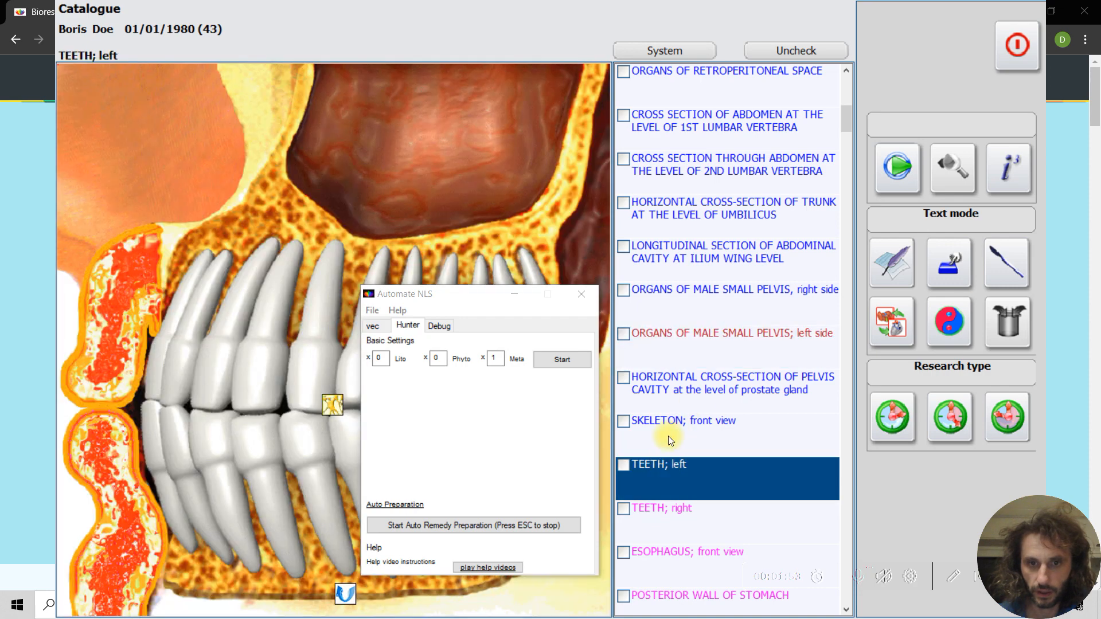
left_click(671, 424)
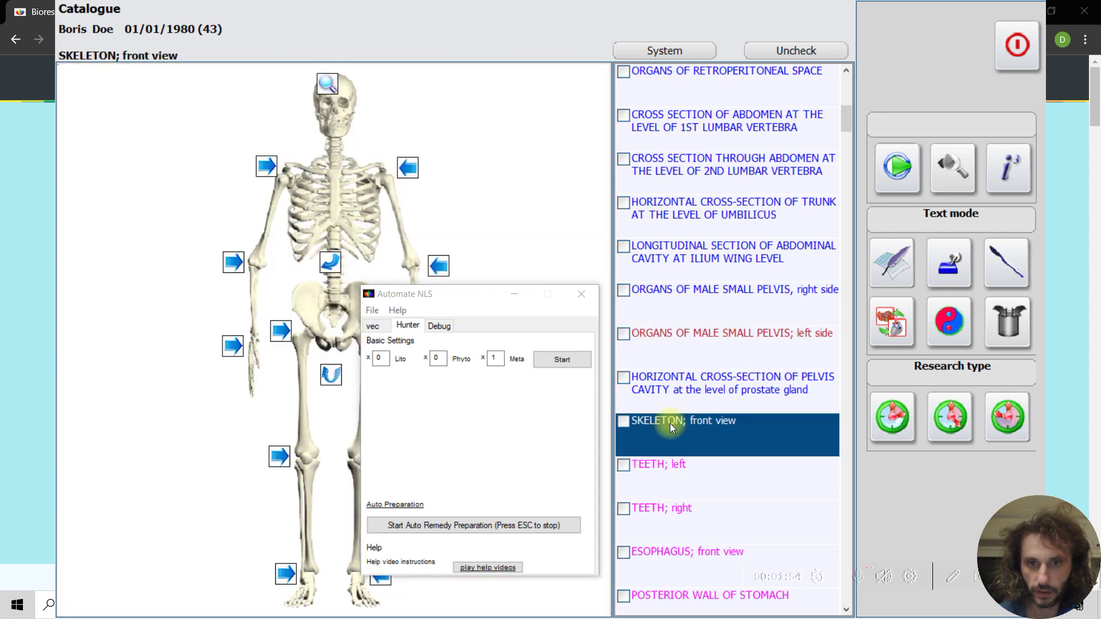
Tick SKELETON; front view and run the research scan on it.
left_click(624, 420)
left_click(892, 179)
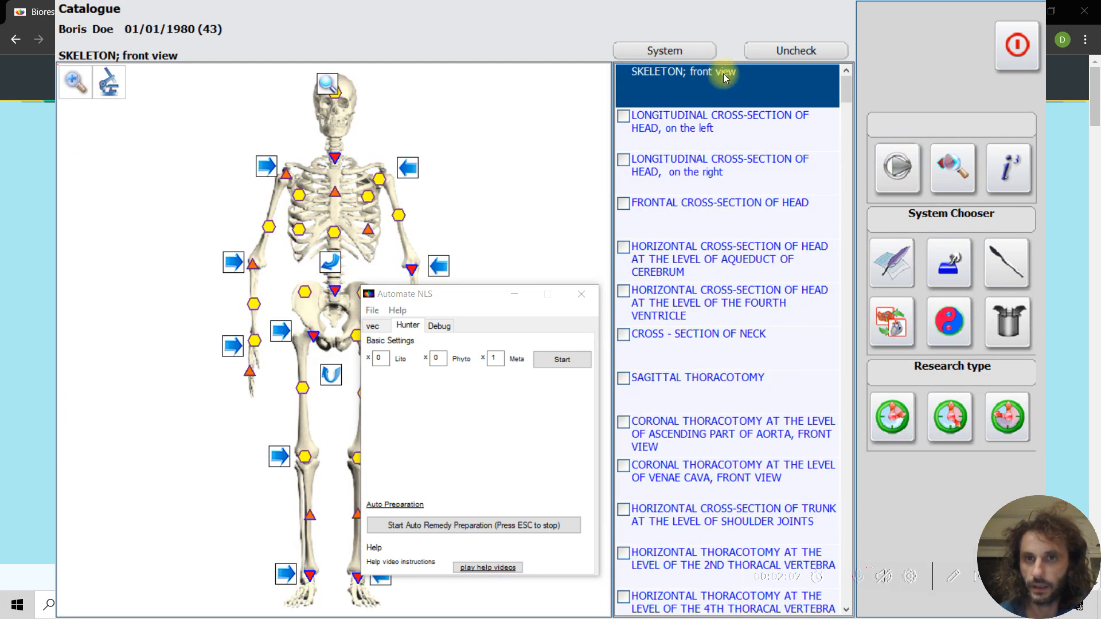
mouse_move(473, 299)
left_mouse_down()
mouse_move(874, 293)
mouse_move(896, 280)
left_mouse_up()
Enter 3 Meta cycles for the skeleton analysis and start them.
left_click(953, 165)
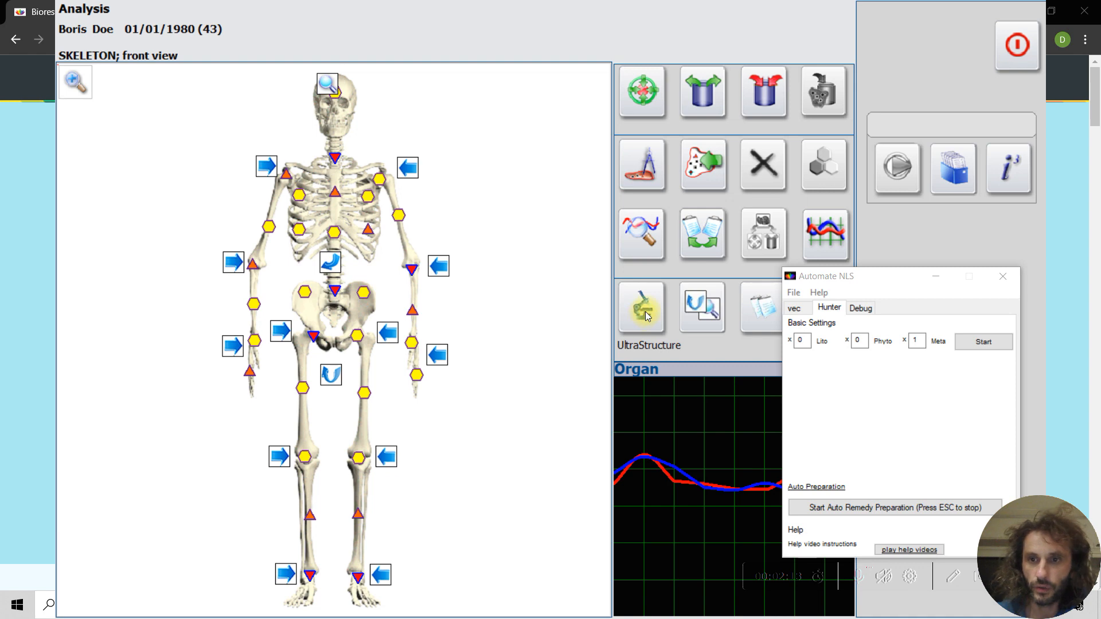
double_click(917, 342)
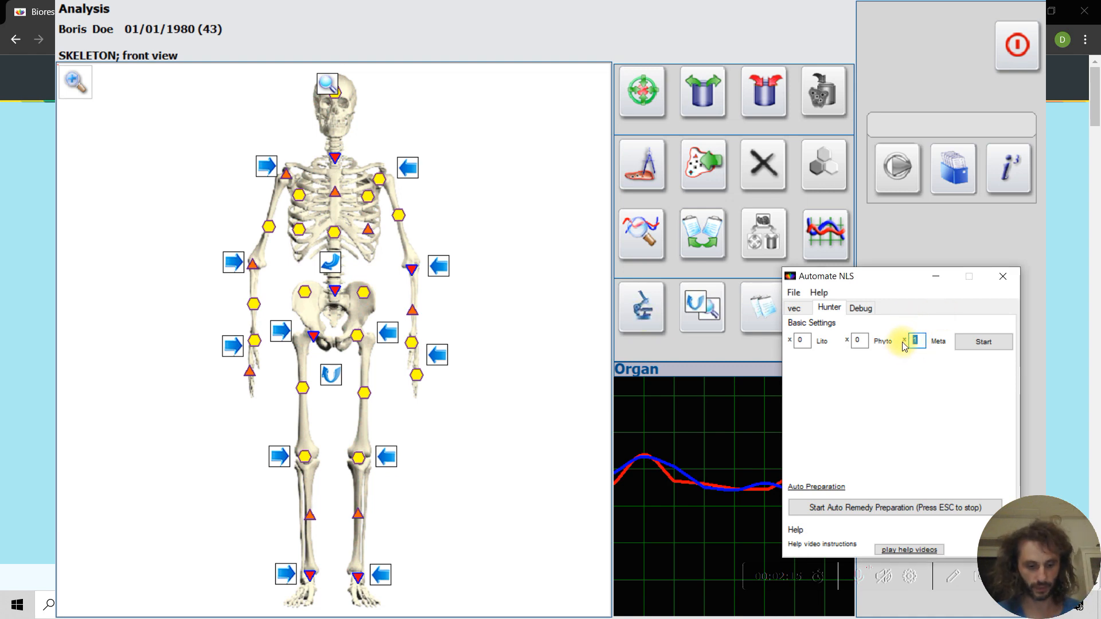
type("3")
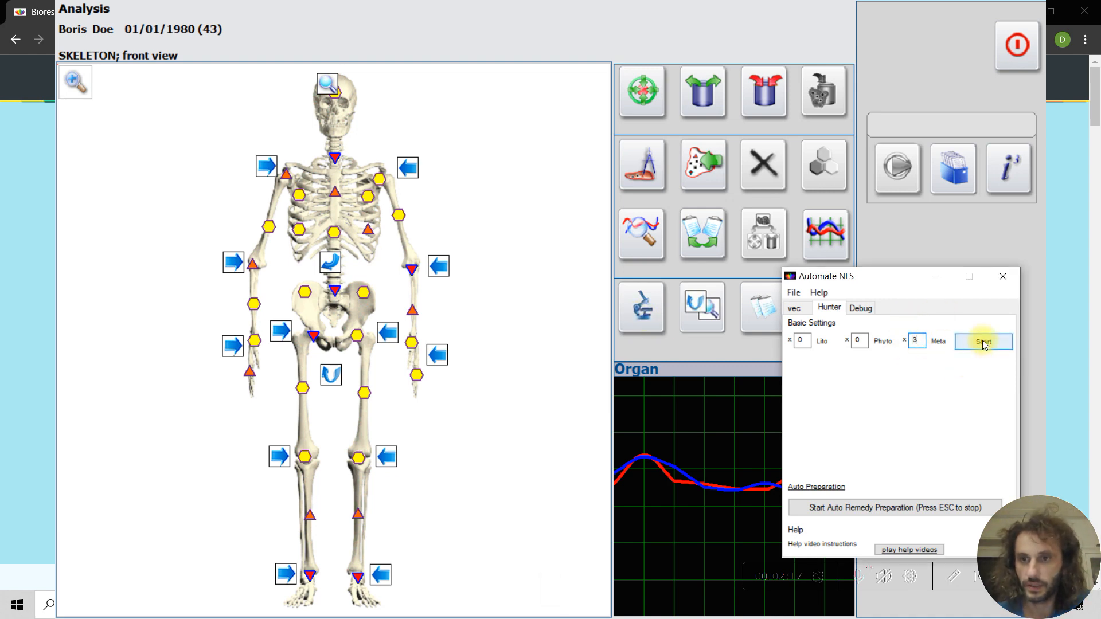
left_click(984, 342)
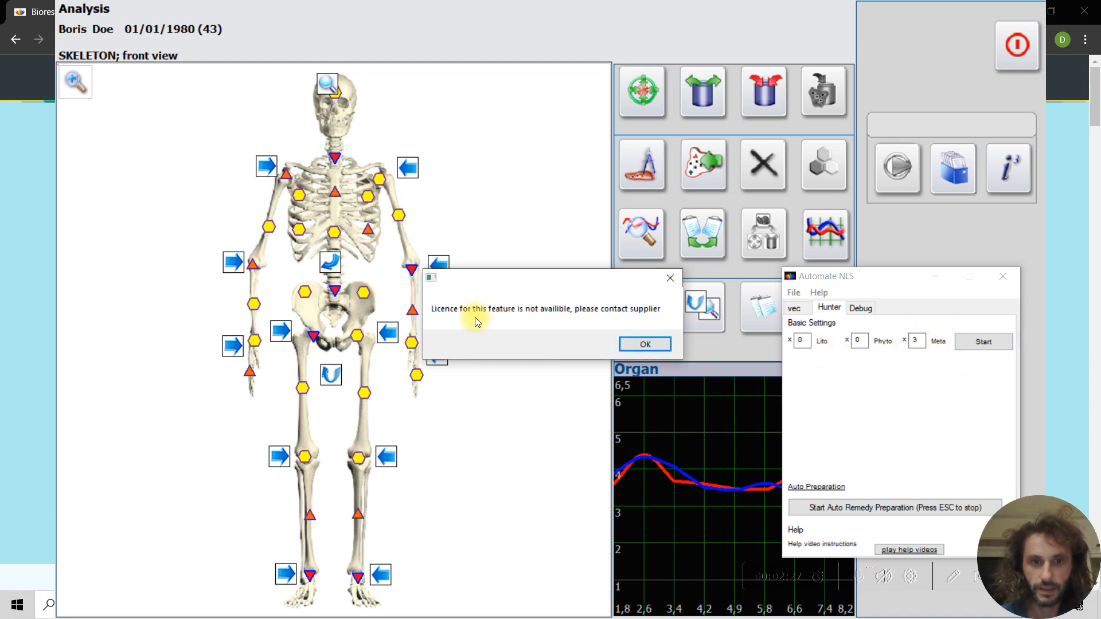
Dismiss the licence notice, delete the helper's licence via Help and acknowledge it.
left_click(650, 344)
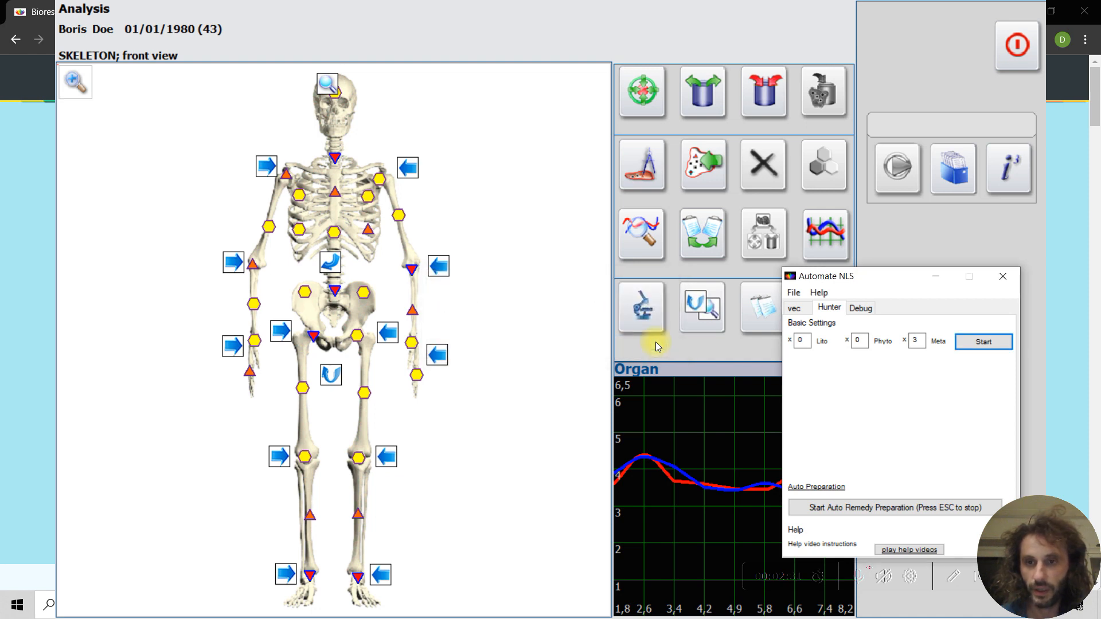
left_click(796, 293)
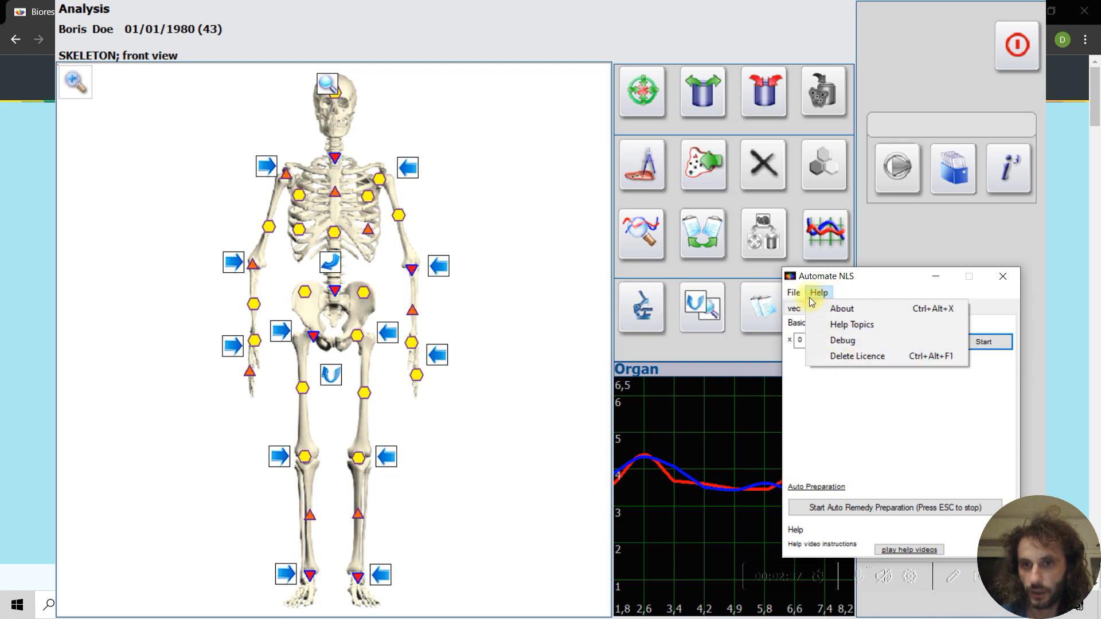
left_click(838, 359)
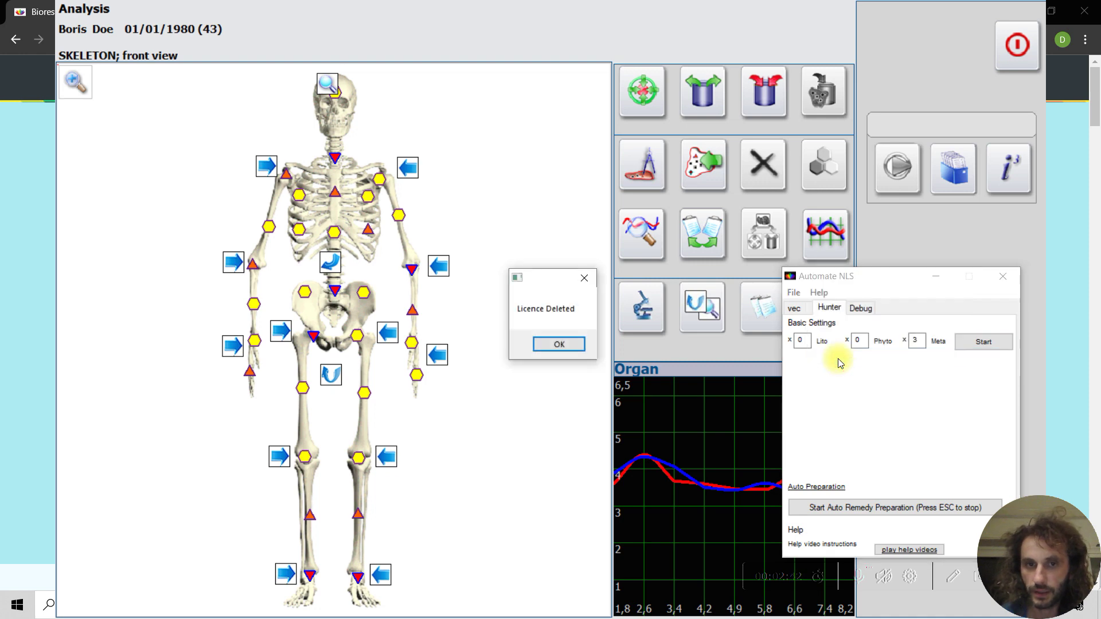
left_click(565, 351)
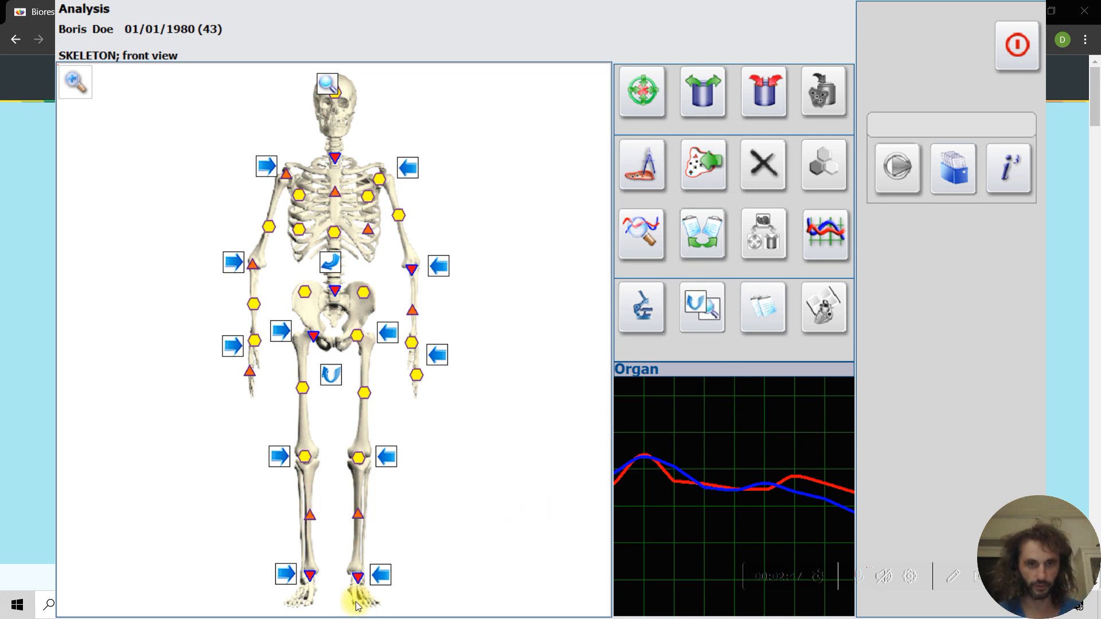
key("alt+Tab")
key("alt+Tab")
key("alt+Tab")
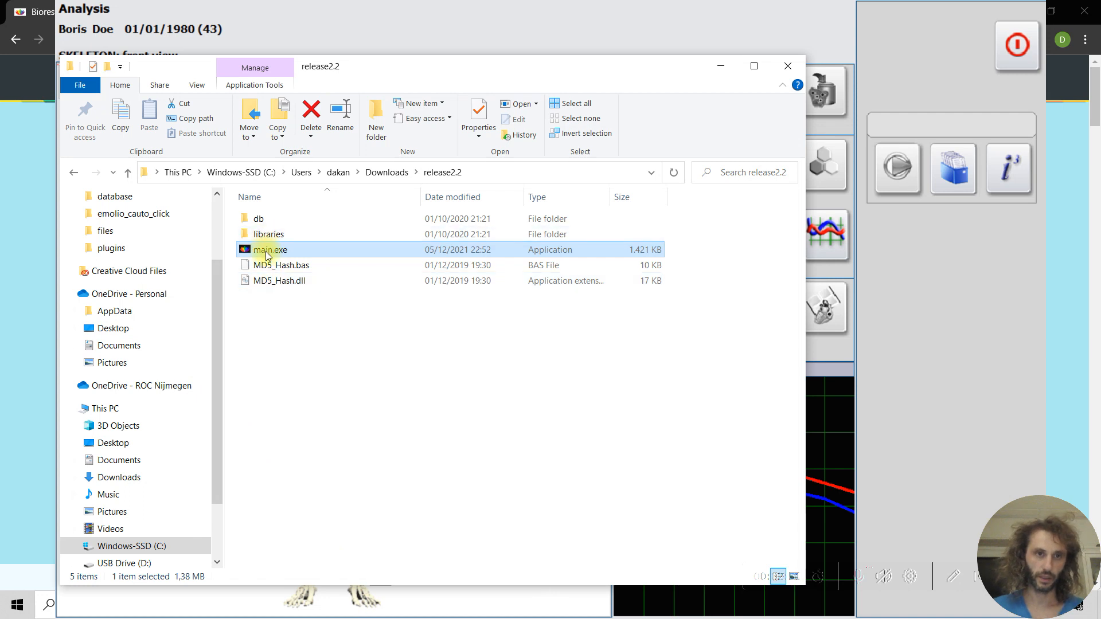
Relaunch main.exe from release2.2 and put the Explorer window away.
double_click(266, 250)
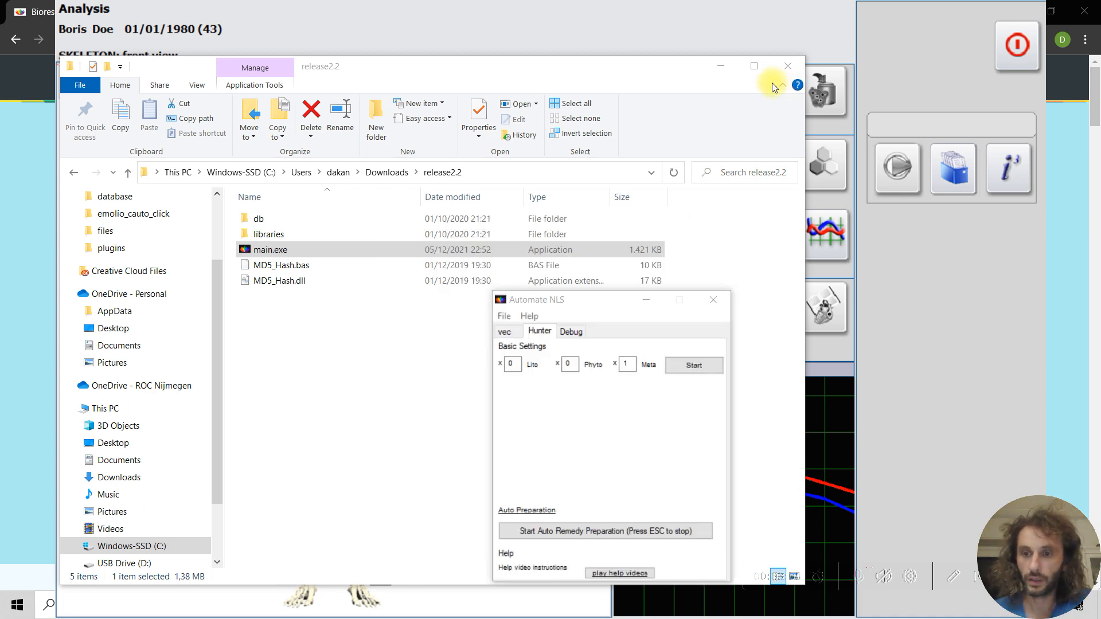
left_click(733, 69)
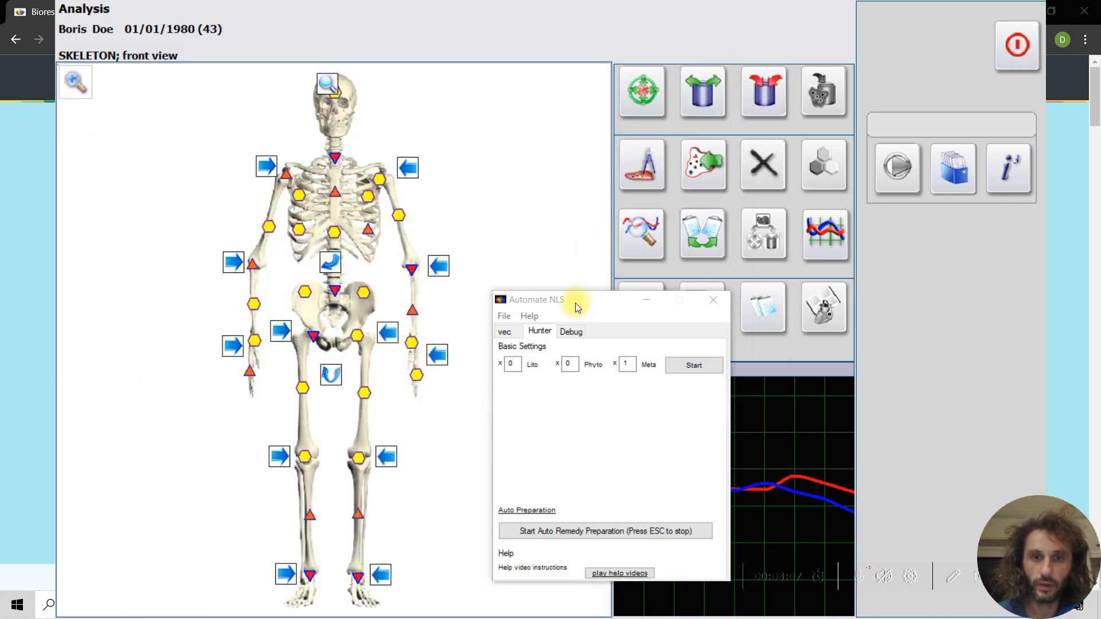
Enter 3 Meta repetitions and start the run, meeting the 'button not green' warning.
left_click_drag(574, 306, 901, 258)
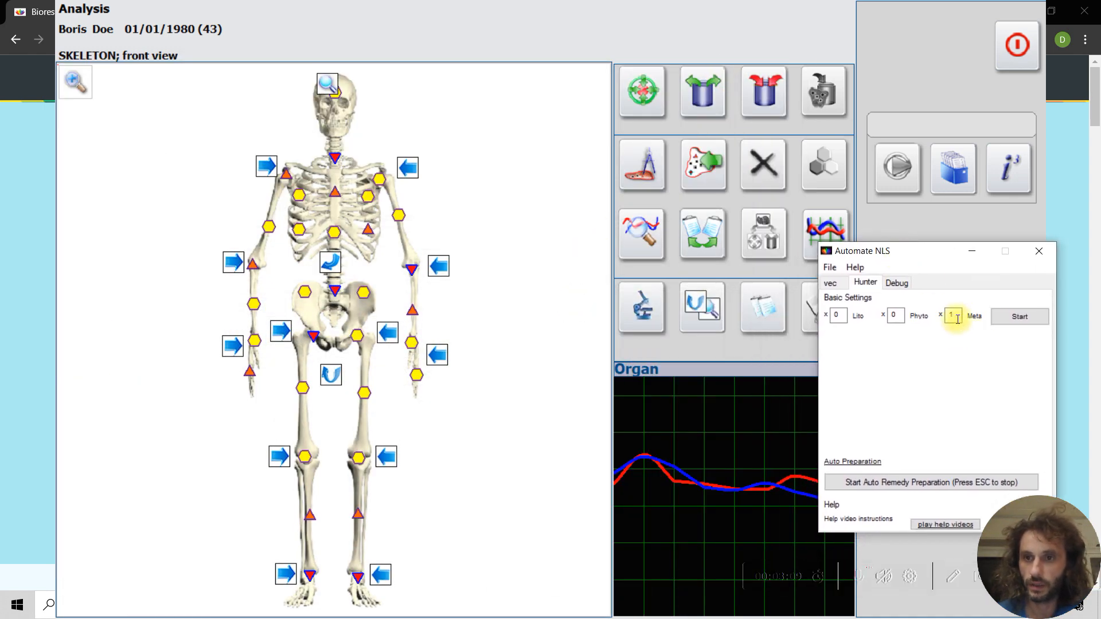
double_click(950, 315)
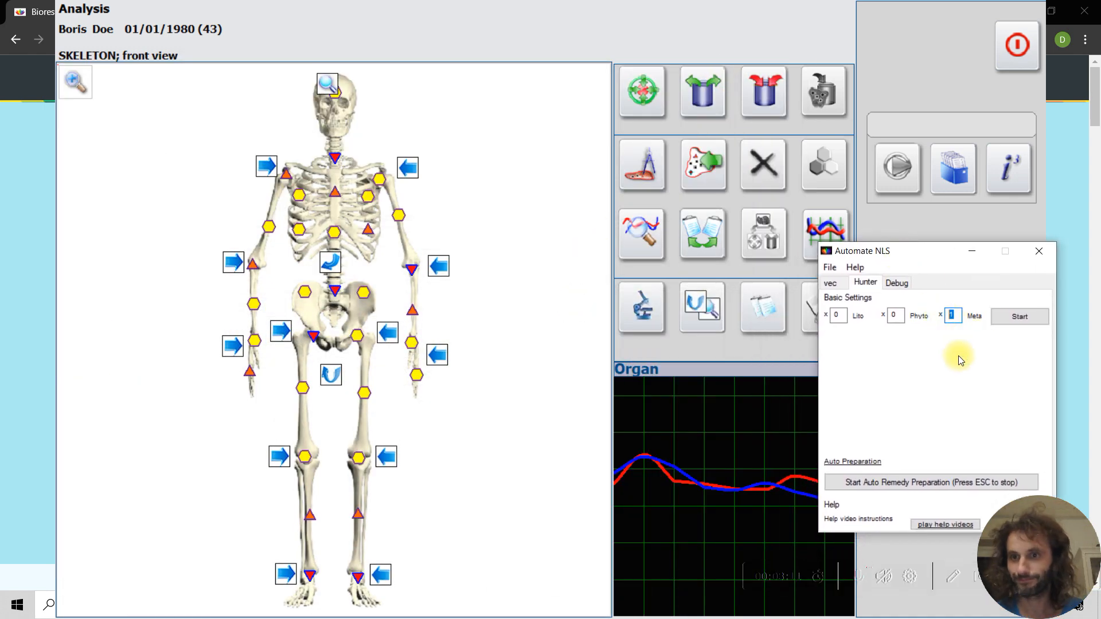
type("3")
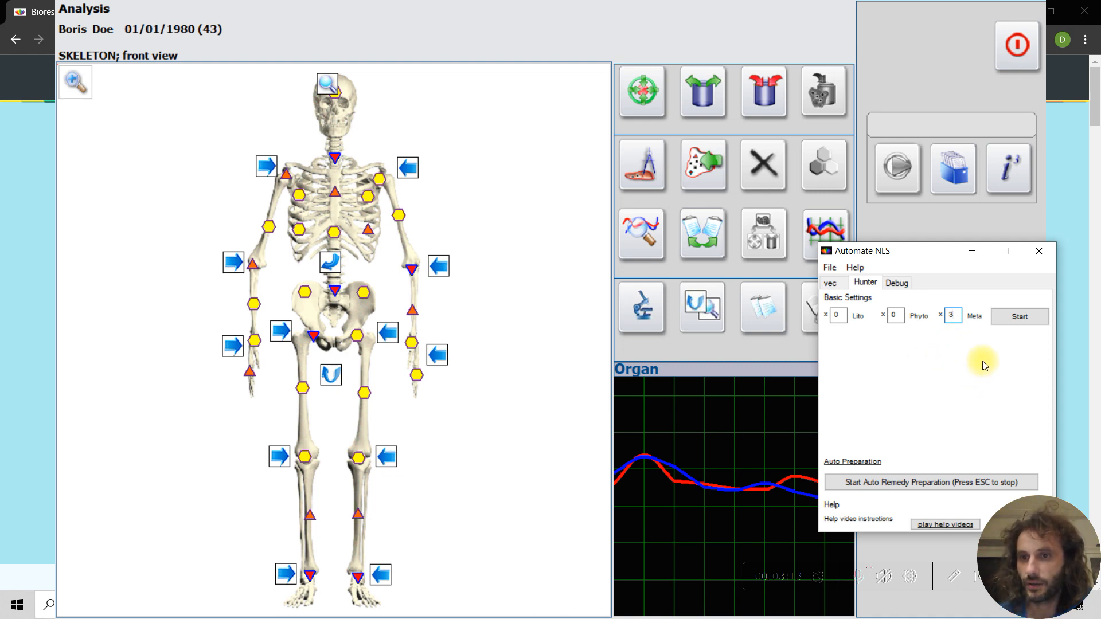
left_click(1017, 316)
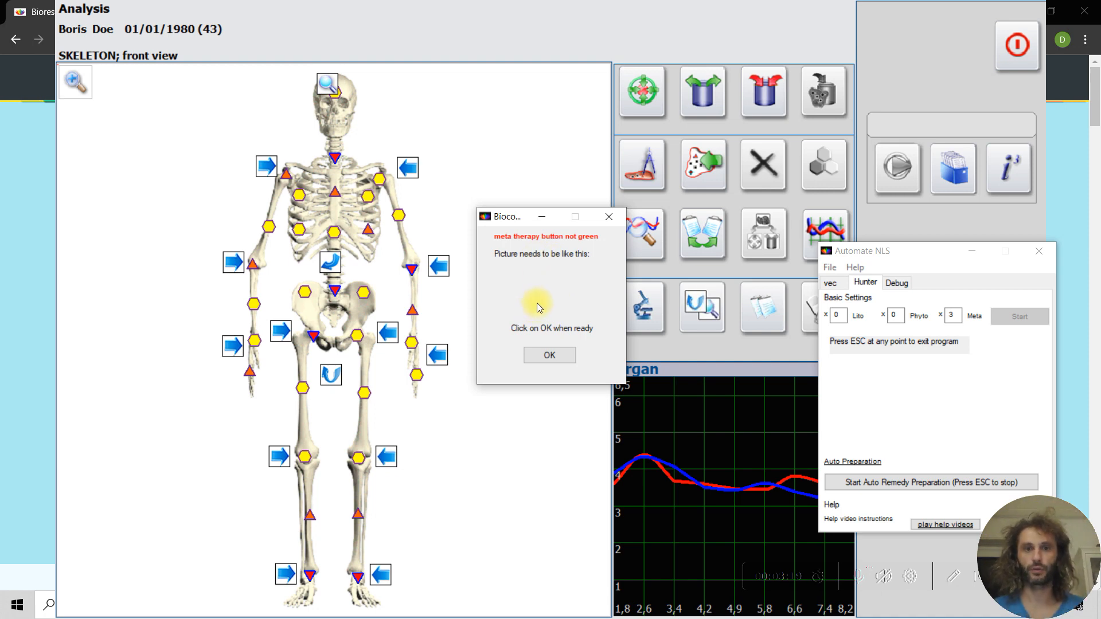
key("Return")
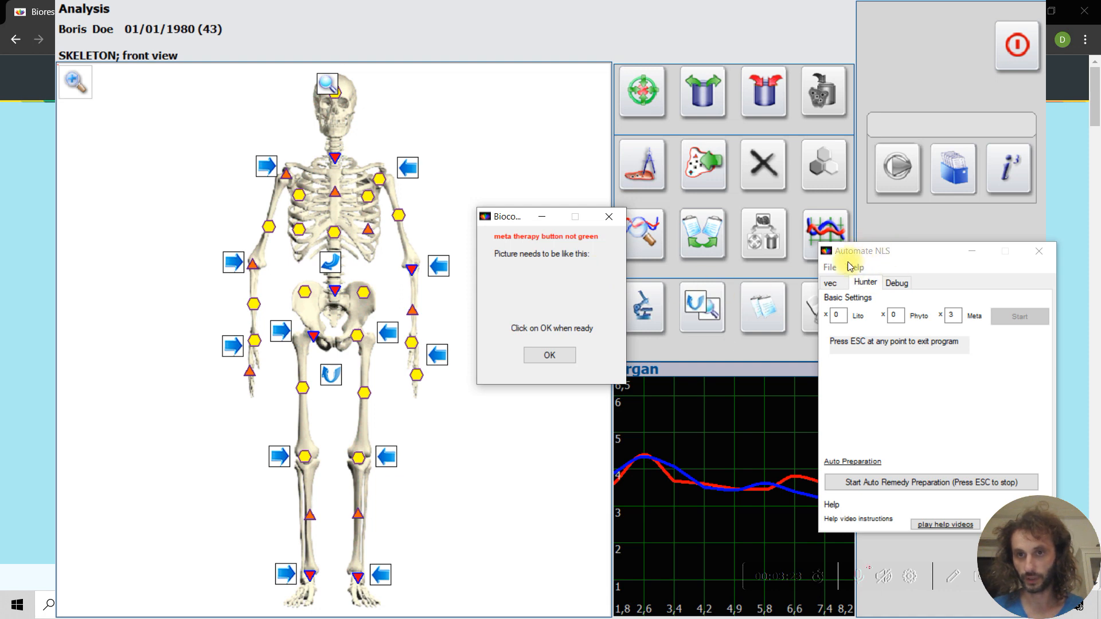
Abort the run and set the Meta Therapy Color to 0xFFFFFF in Settings.
key("Escape")
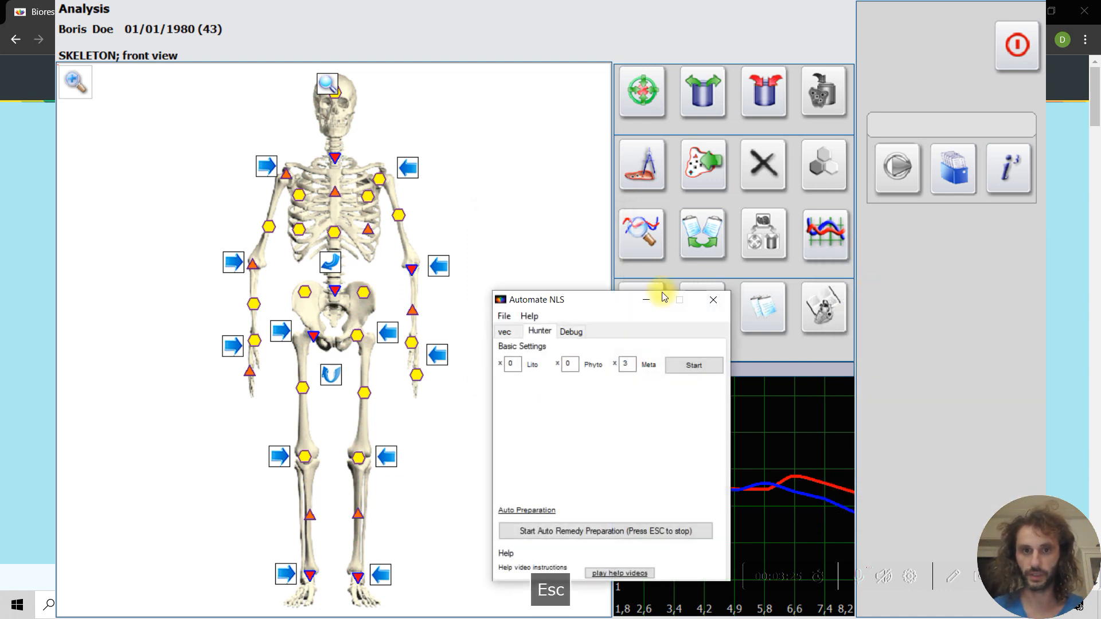
mouse_move(590, 301)
left_mouse_down()
mouse_move(922, 283)
mouse_move(948, 189)
left_mouse_up()
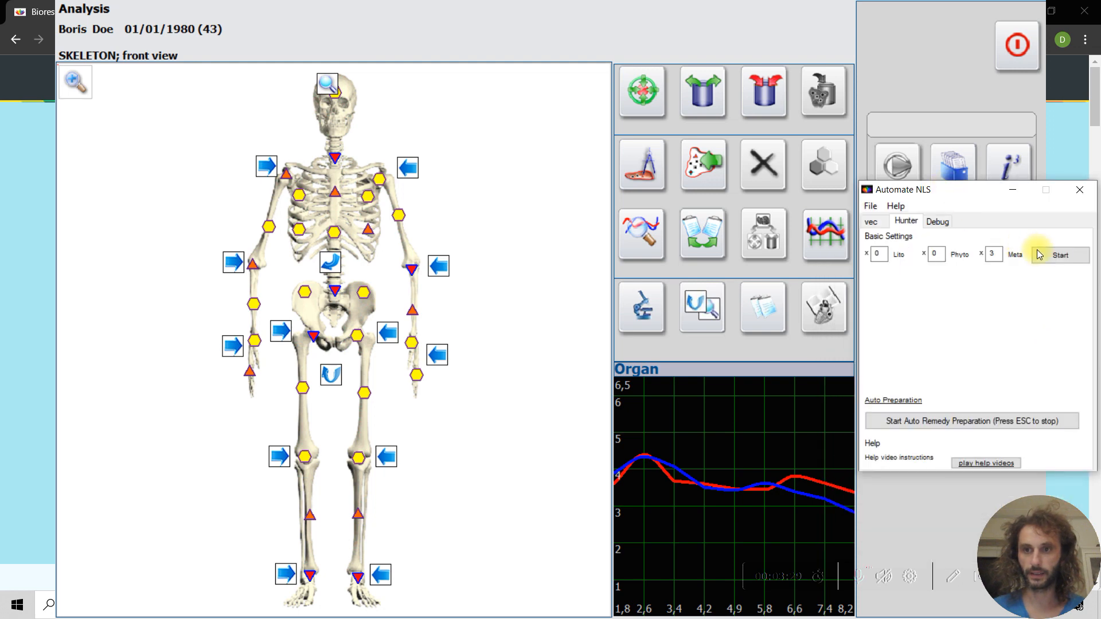
left_click(871, 208)
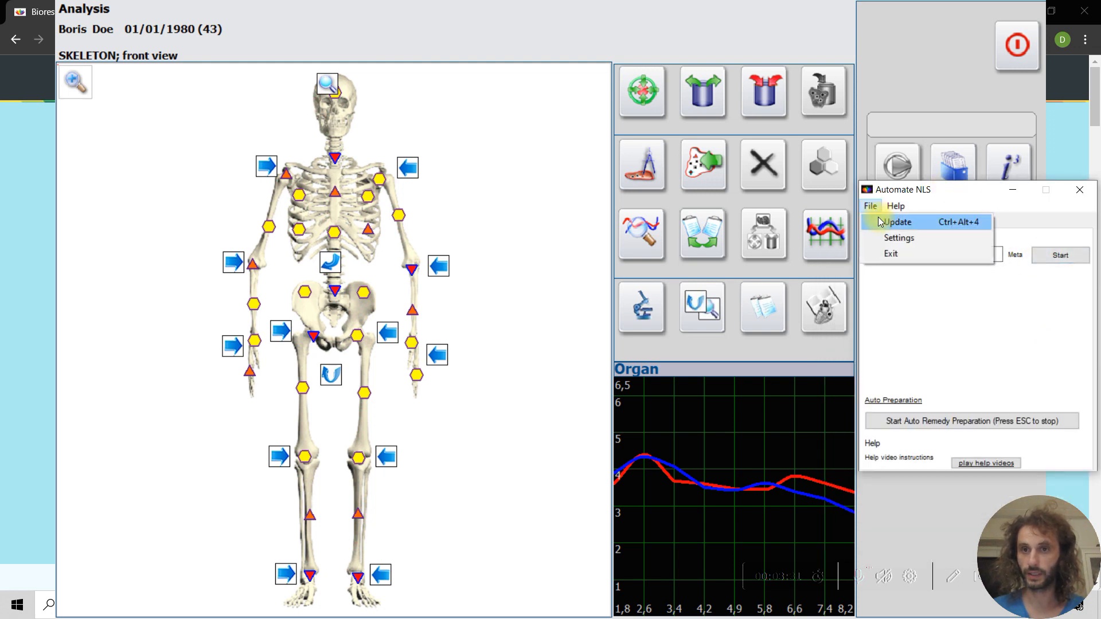
left_click(890, 237)
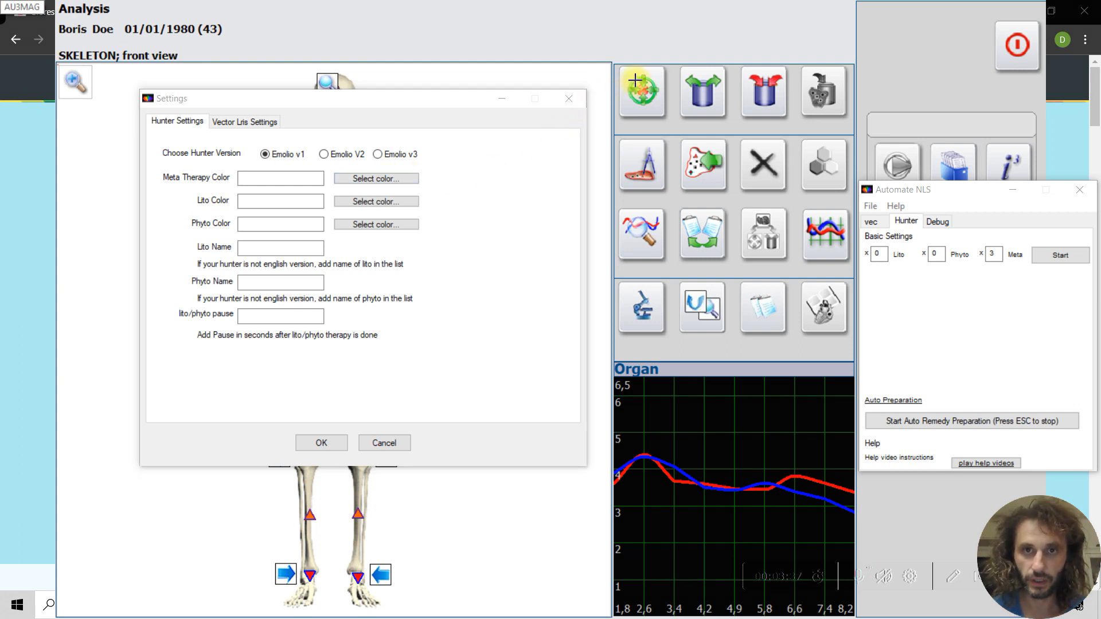
left_click(634, 81)
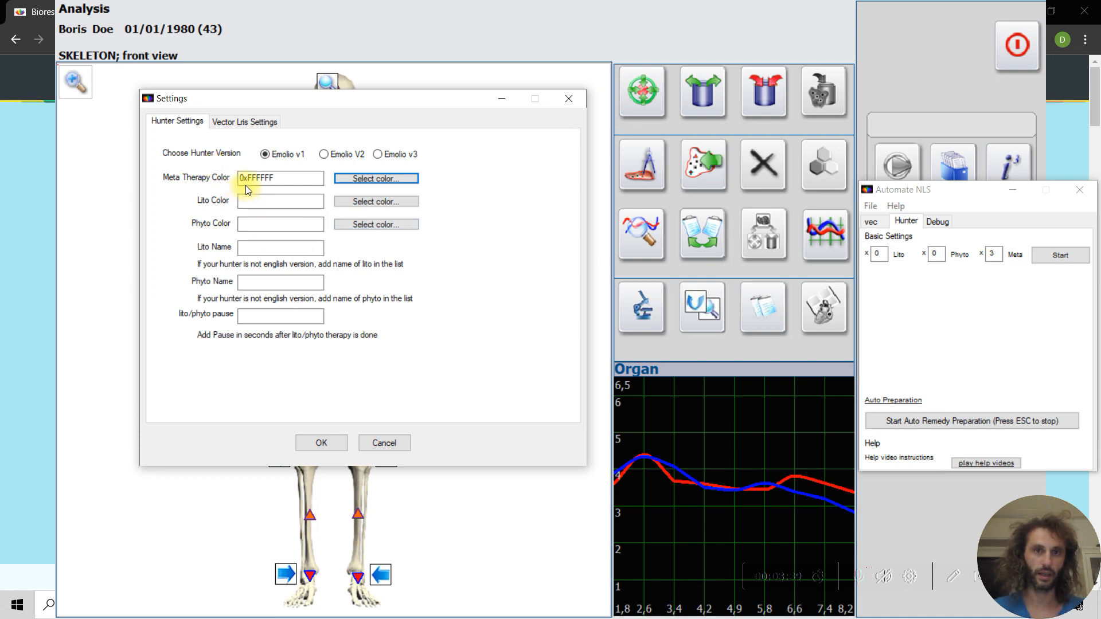
left_click(320, 442)
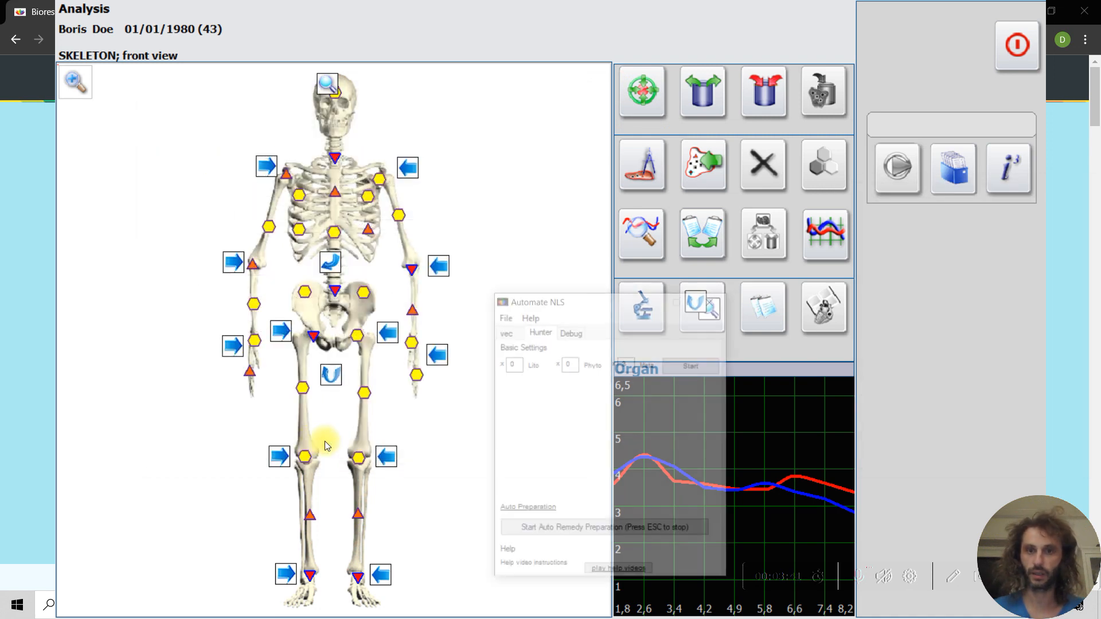
Start the automated Meta therapy run again.
left_click_drag(561, 300, 893, 247)
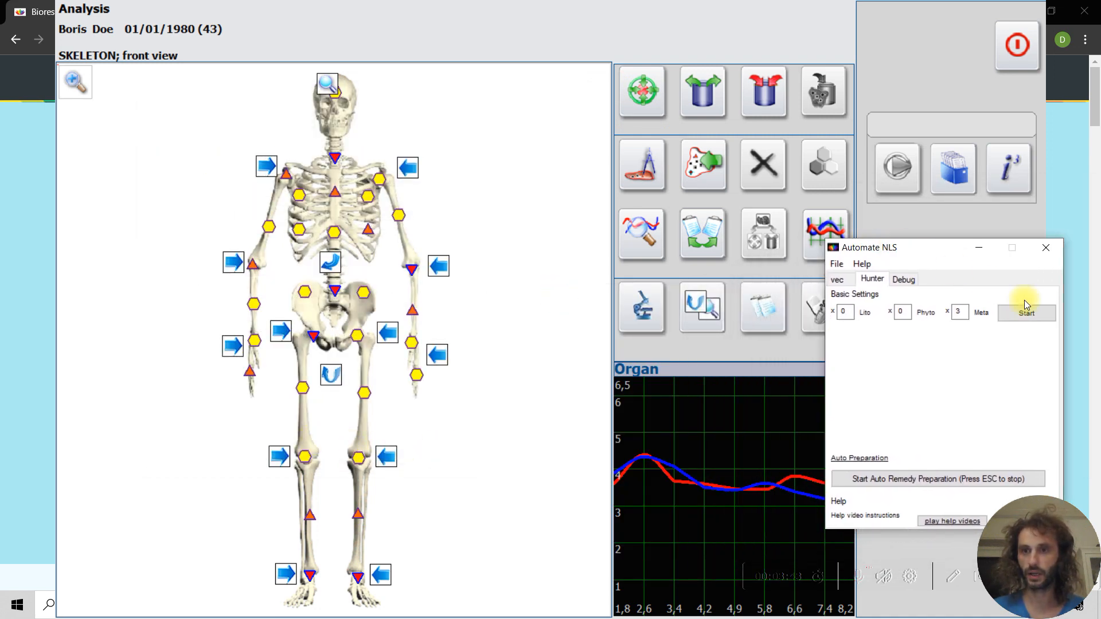
left_click(1026, 309)
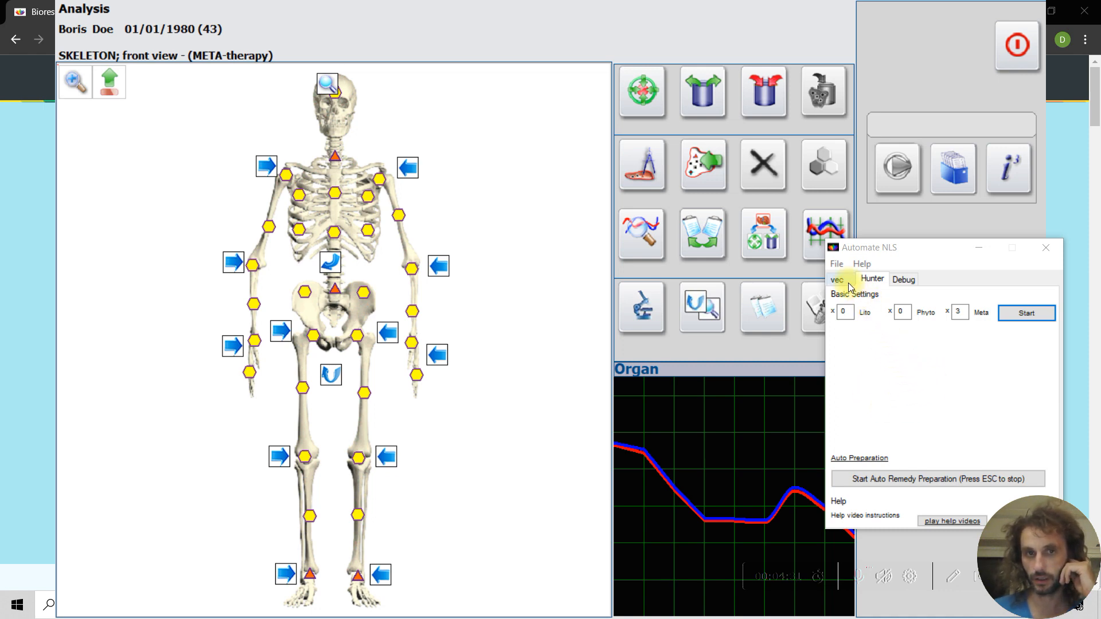
Enter a Lito repetition count of 1 alongside the 3 Meta cycles.
double_click(854, 311)
type("1")
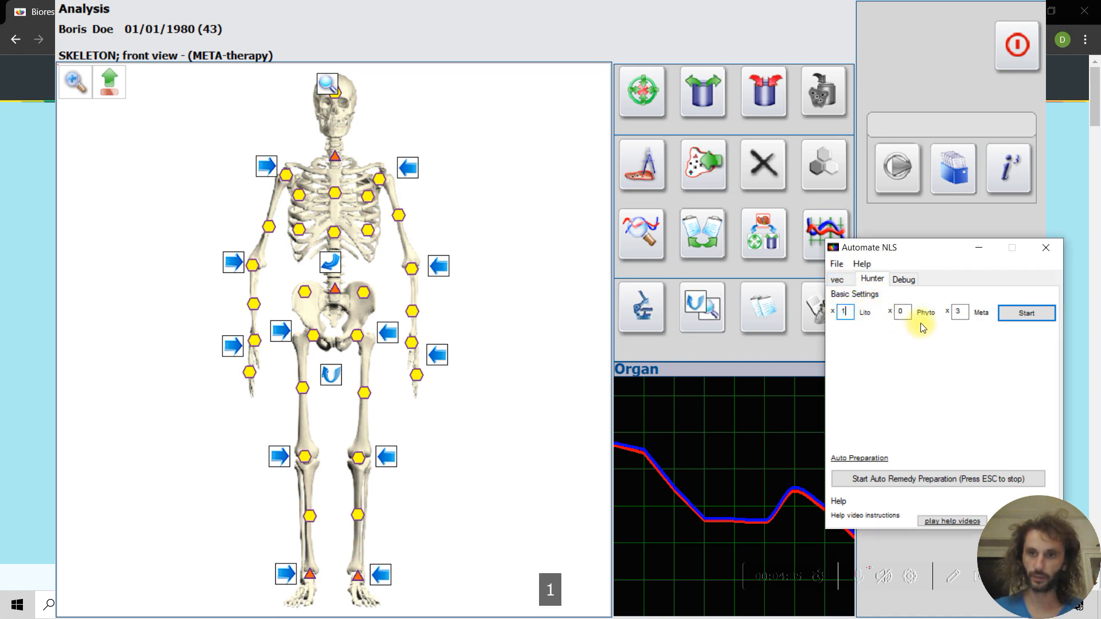
type("1")
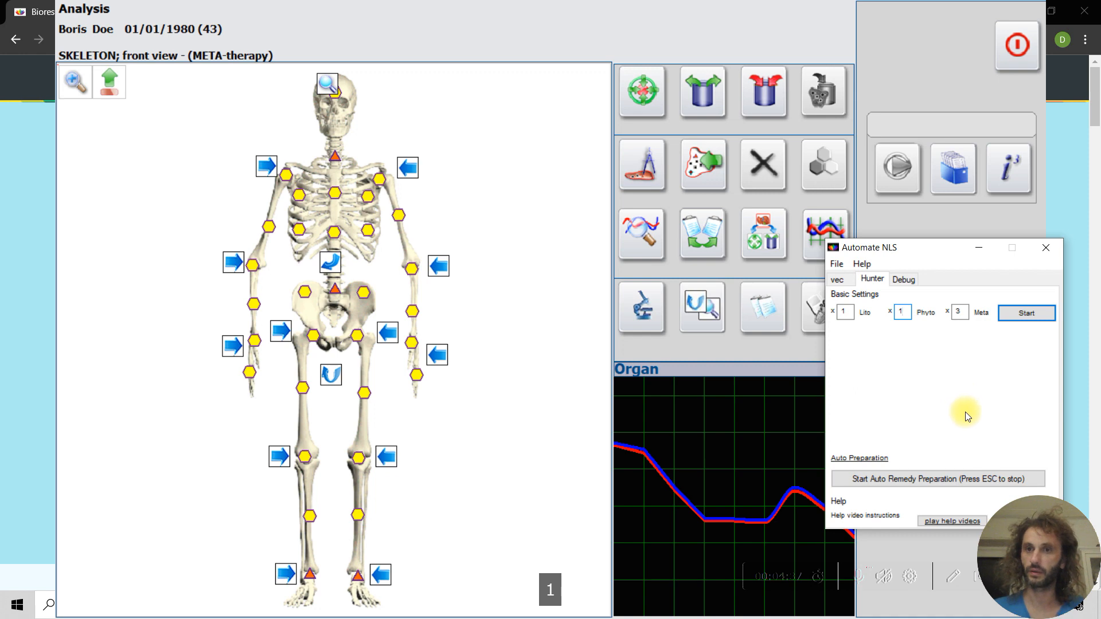
Start the combined run with Lito 1, Phyto 1 and Meta 3 on the skeleton.
left_click(1025, 316)
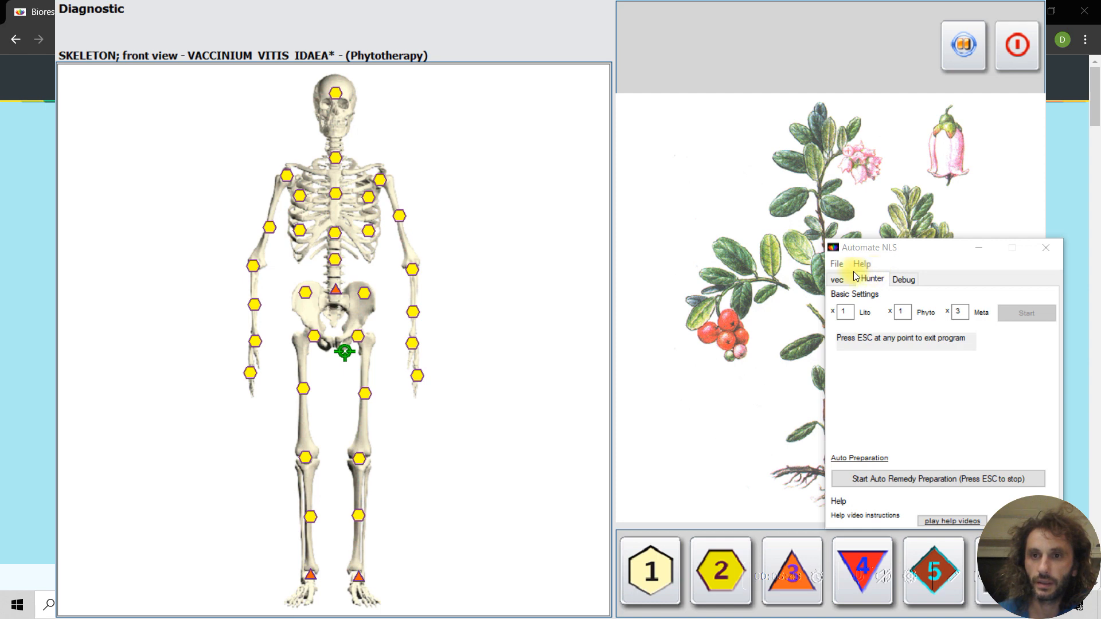
Reach into the helper's File > Settings while it cycles, then halt it with Escape.
left_click(836, 265)
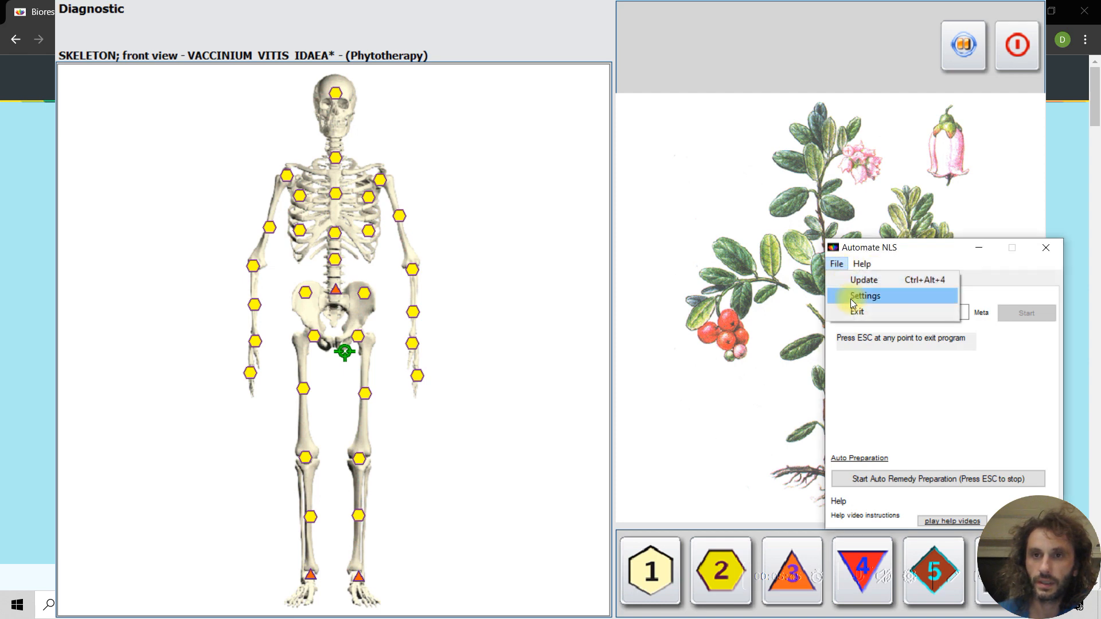
left_click(851, 297)
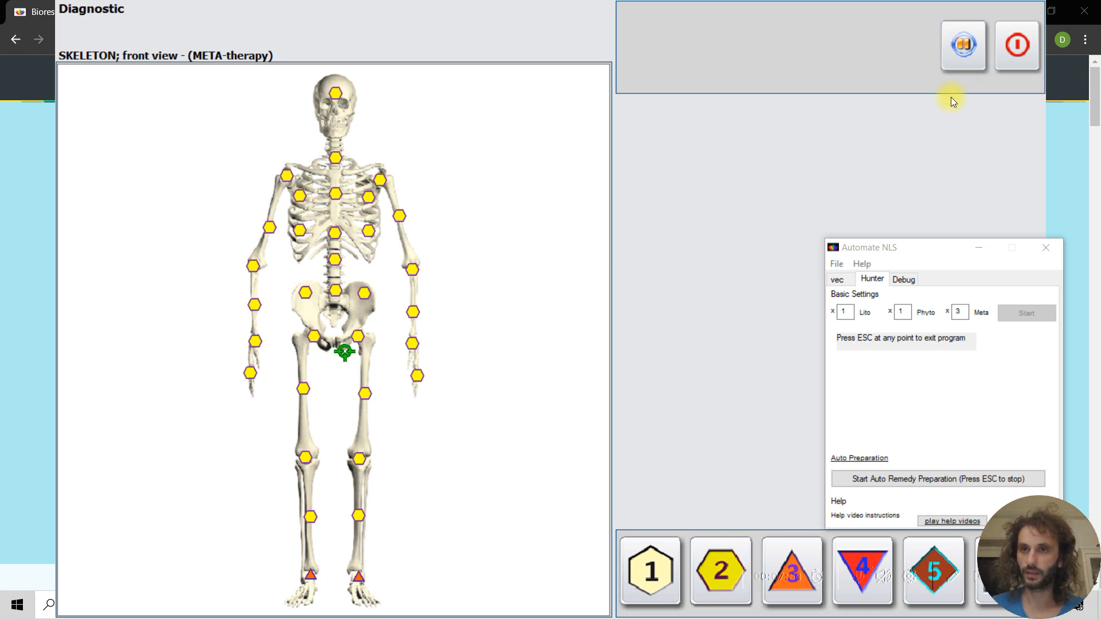
key("Escape")
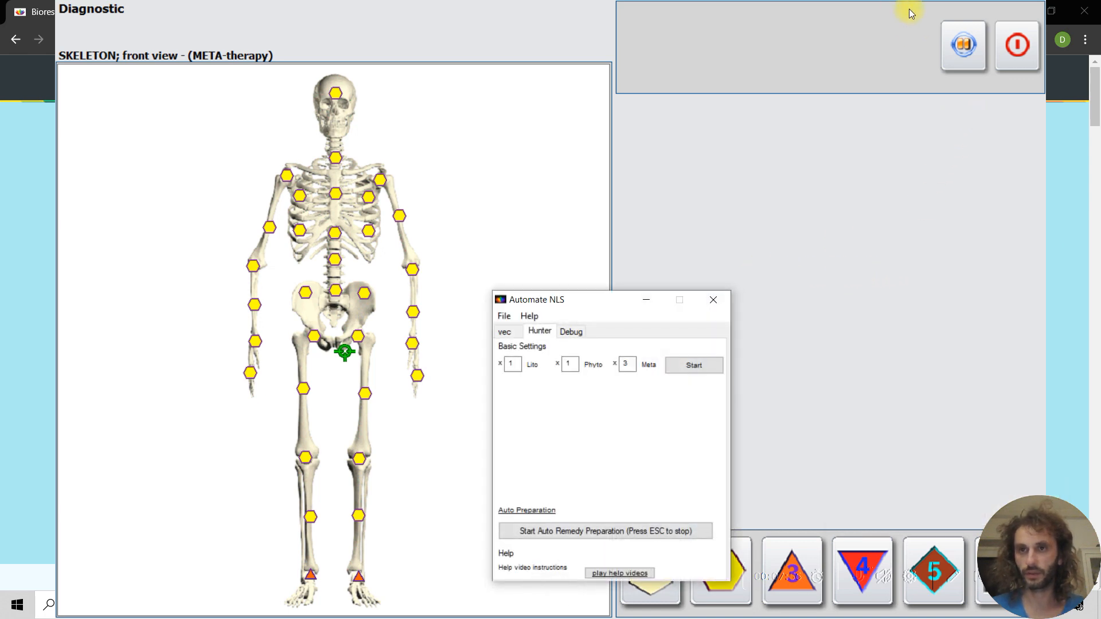
Pause the therapy and set a 10-second lito/phyto pause in the helper's Settings.
left_click(963, 44)
left_click(1018, 50)
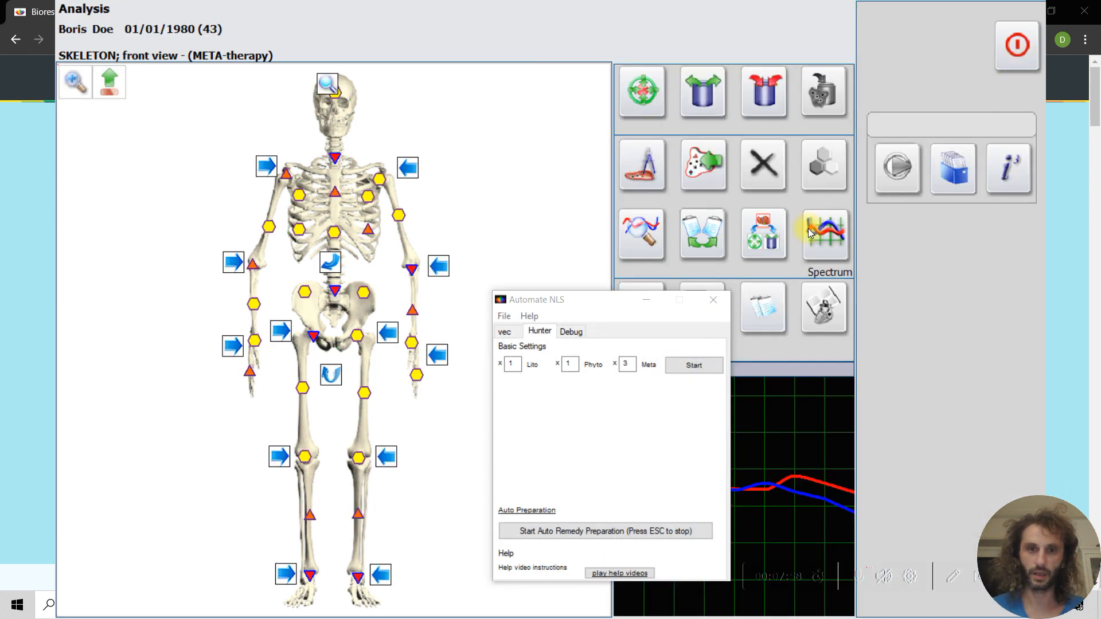
left_click(504, 317)
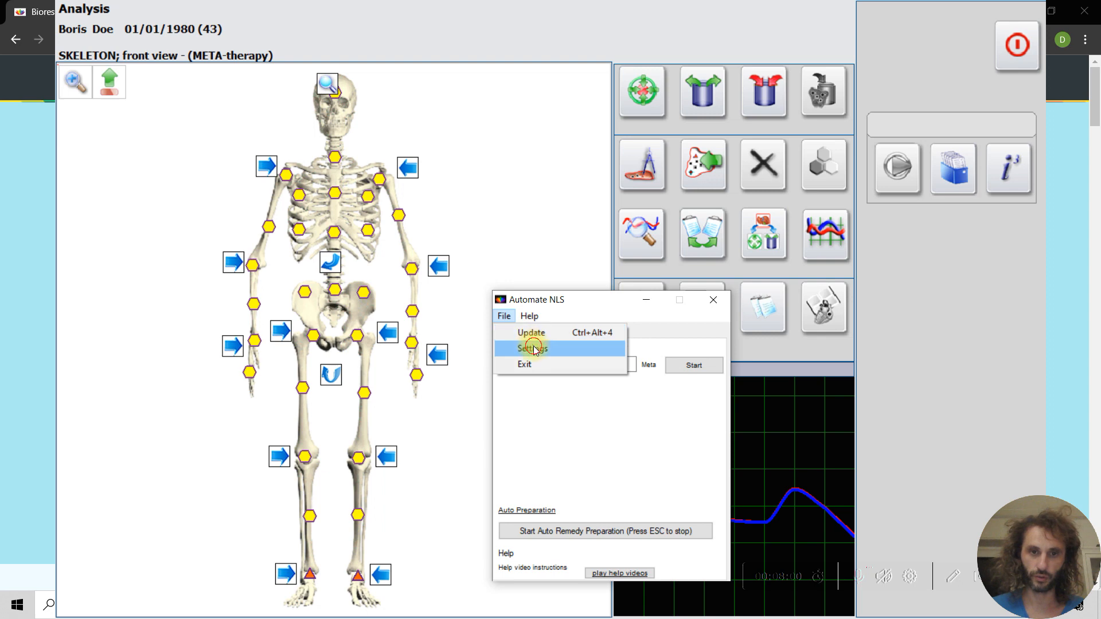
left_click(532, 349)
left_click(289, 316)
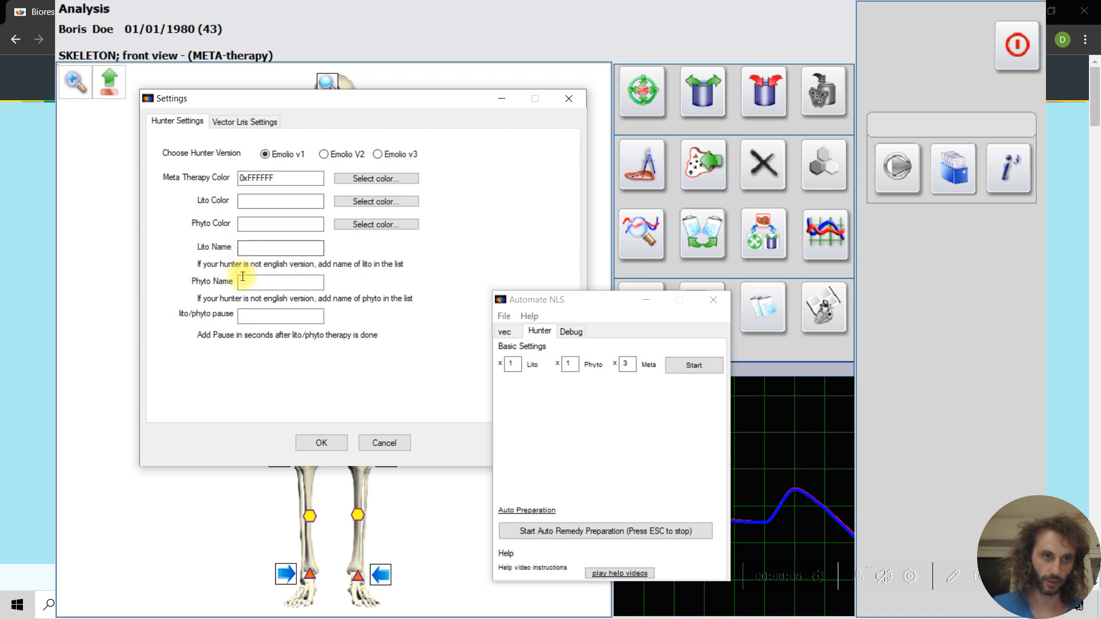
left_click(263, 321)
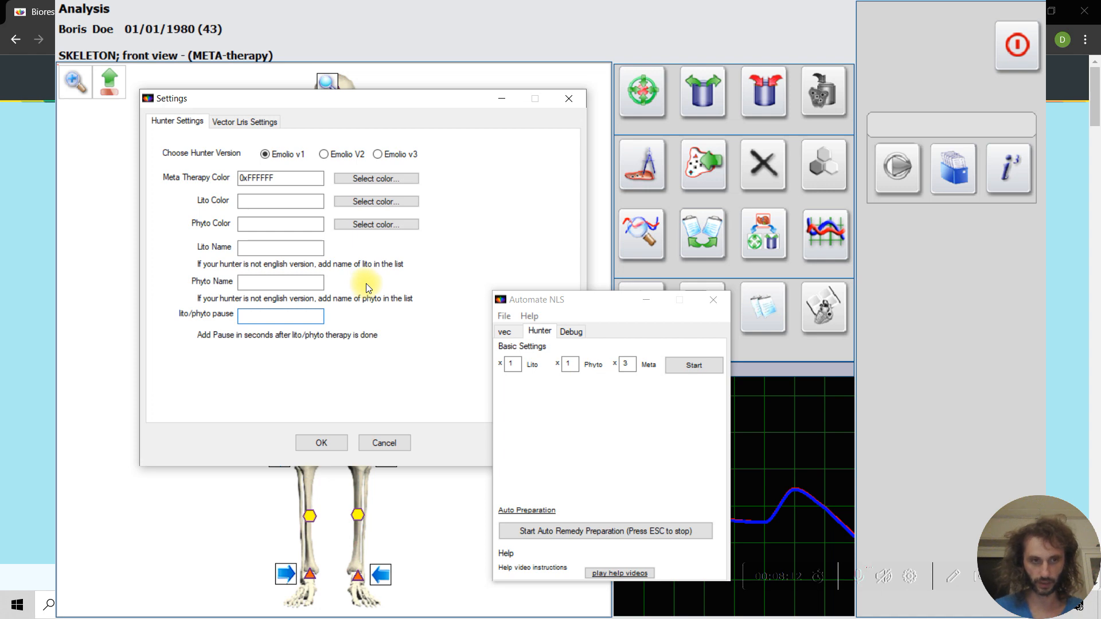
type("10")
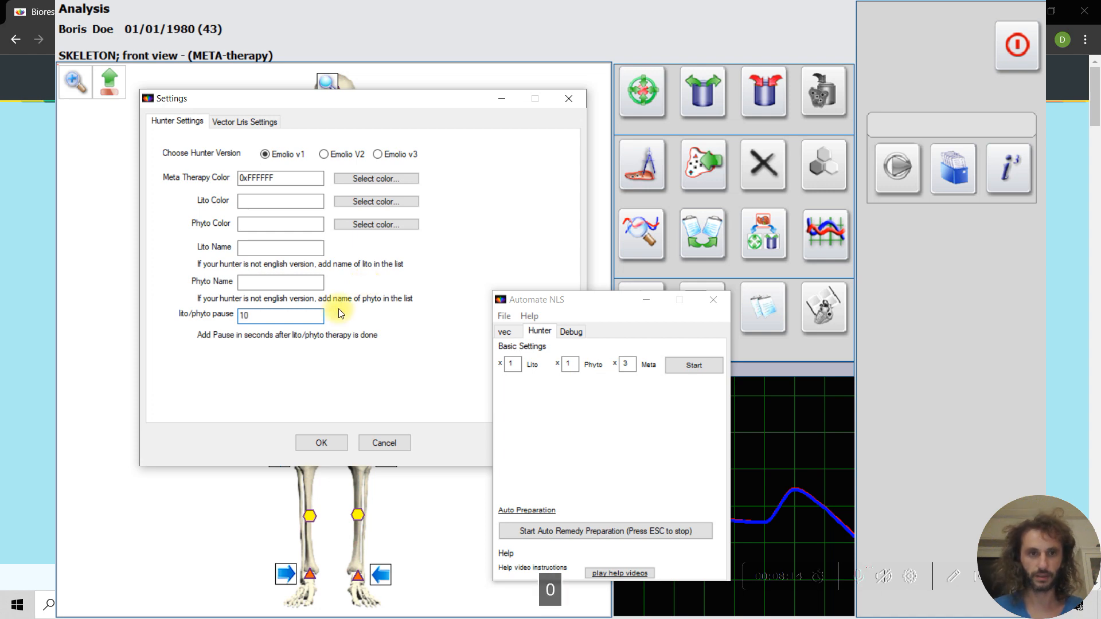
left_click(320, 444)
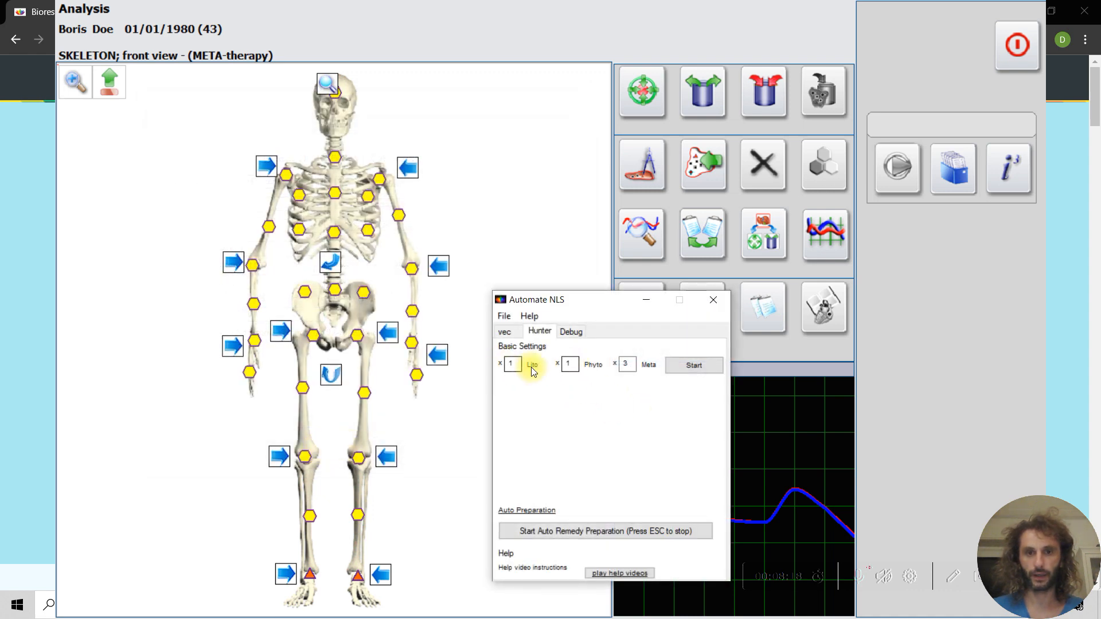
Move the helper window aside and restart the skeleton therapy cycle.
left_click_drag(570, 299, 899, 232)
left_click(1015, 295)
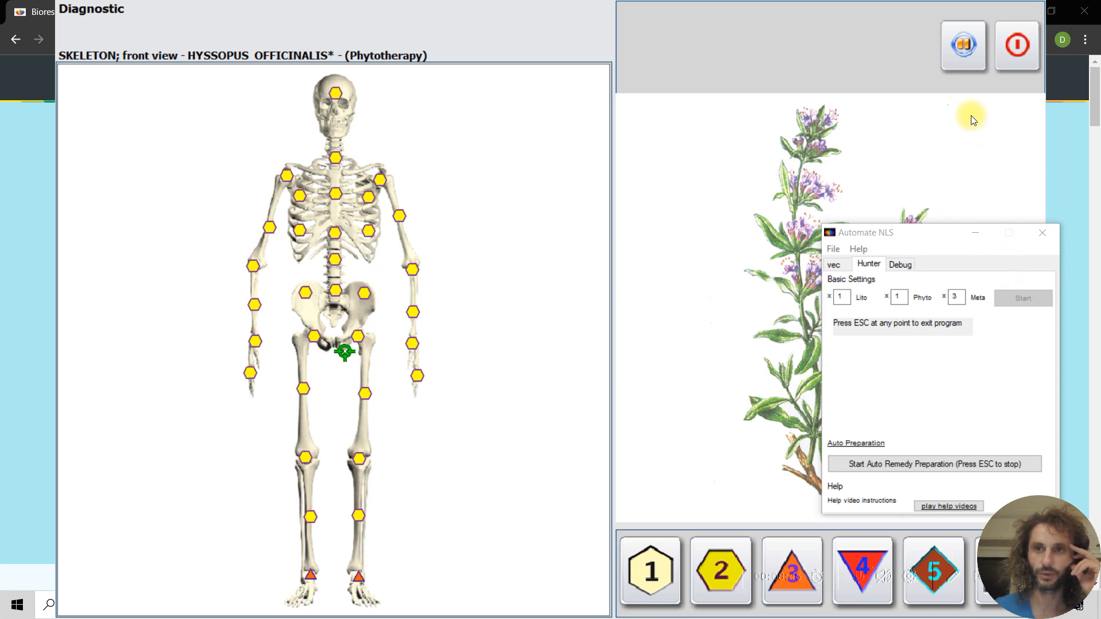
End the Hyssopus phyto, Obsidian lito and META-therapy passes in turn, returning to analysis.
left_click(948, 32)
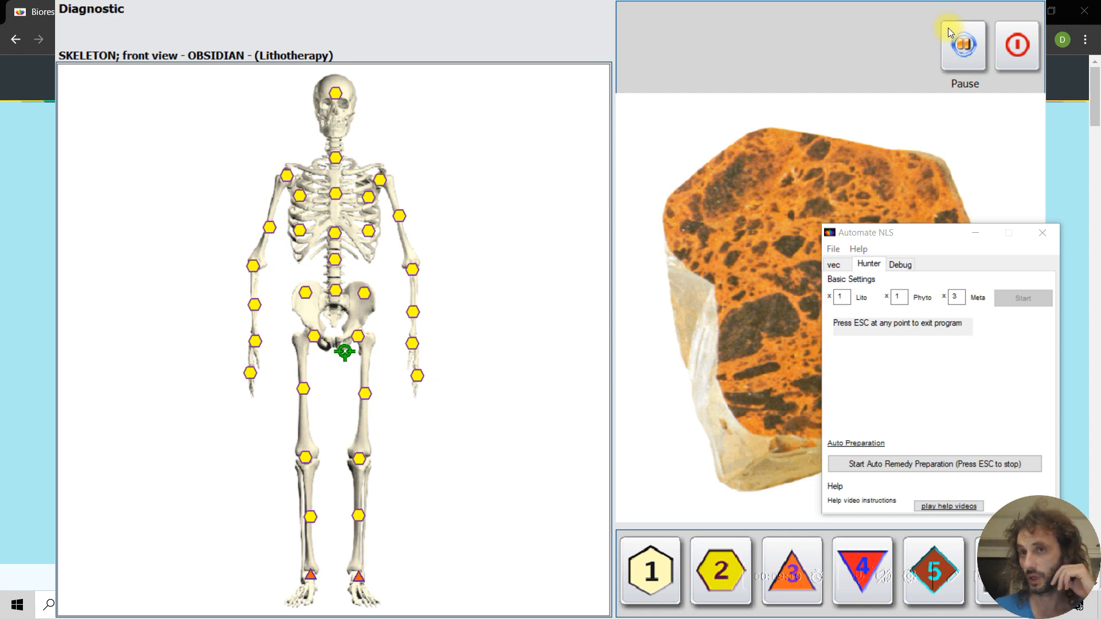
left_click(948, 33)
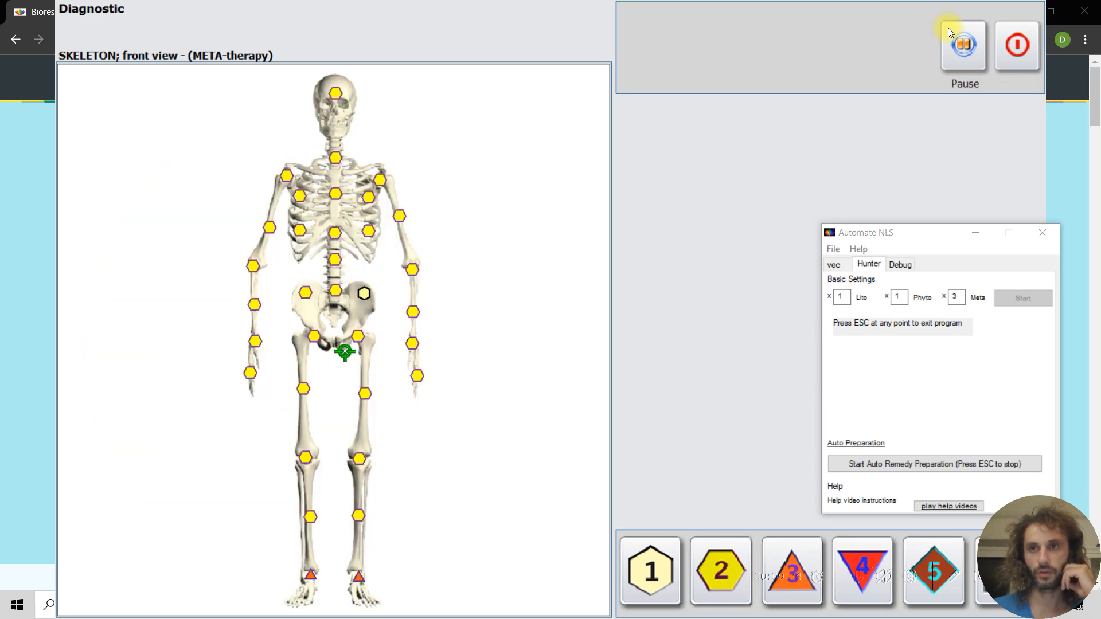
left_click(962, 44)
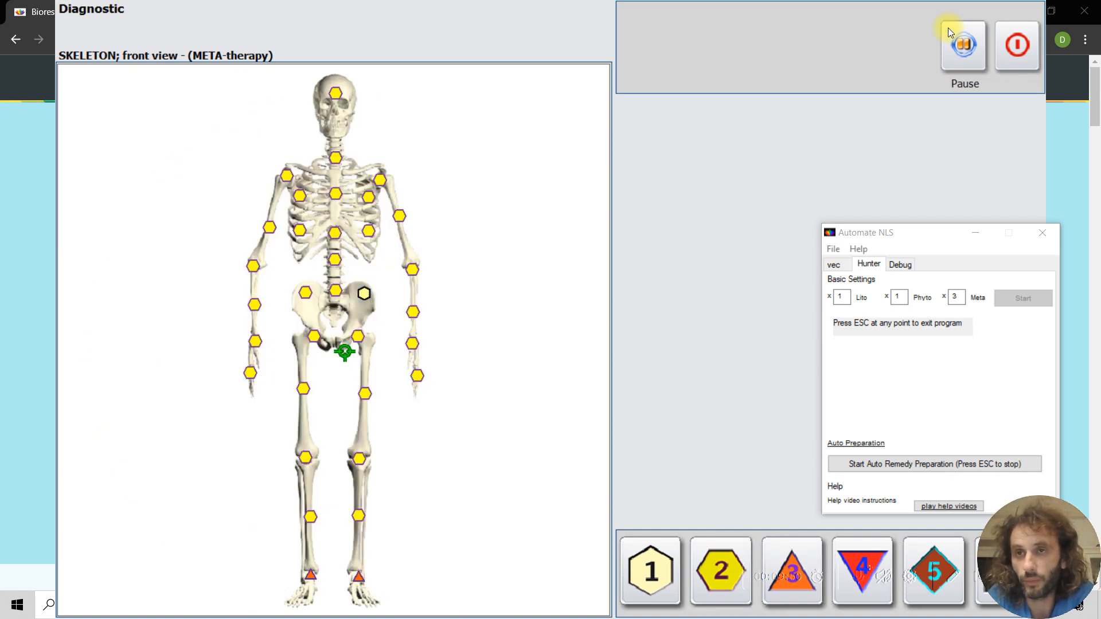
left_click(950, 33)
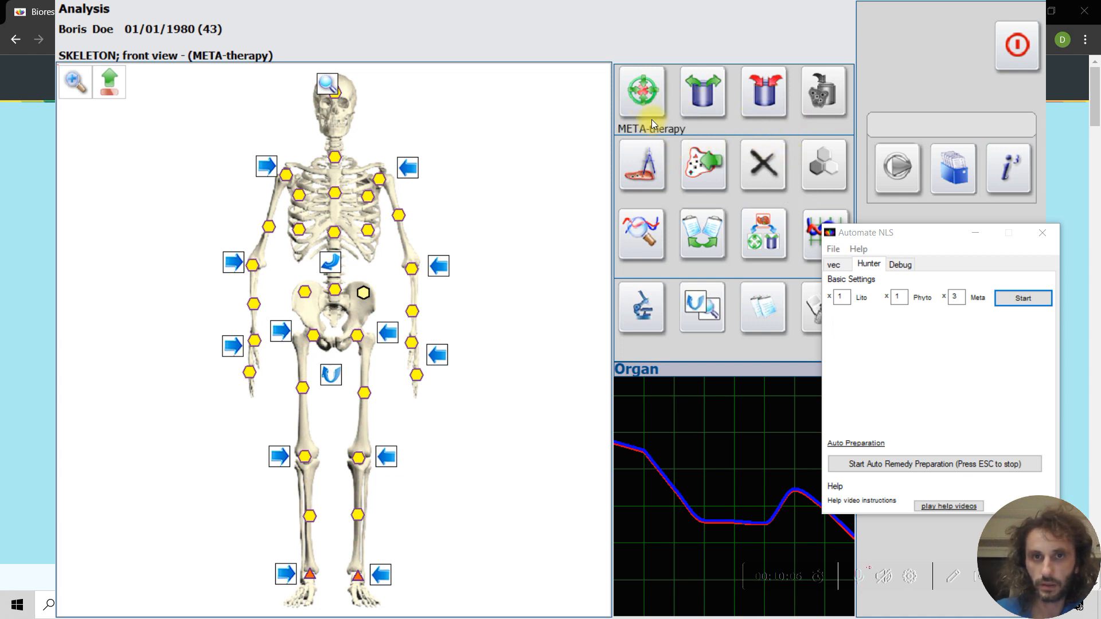
Open the etalon similarity list and start remedy preparation for OBSIDIAN.
left_click(641, 237)
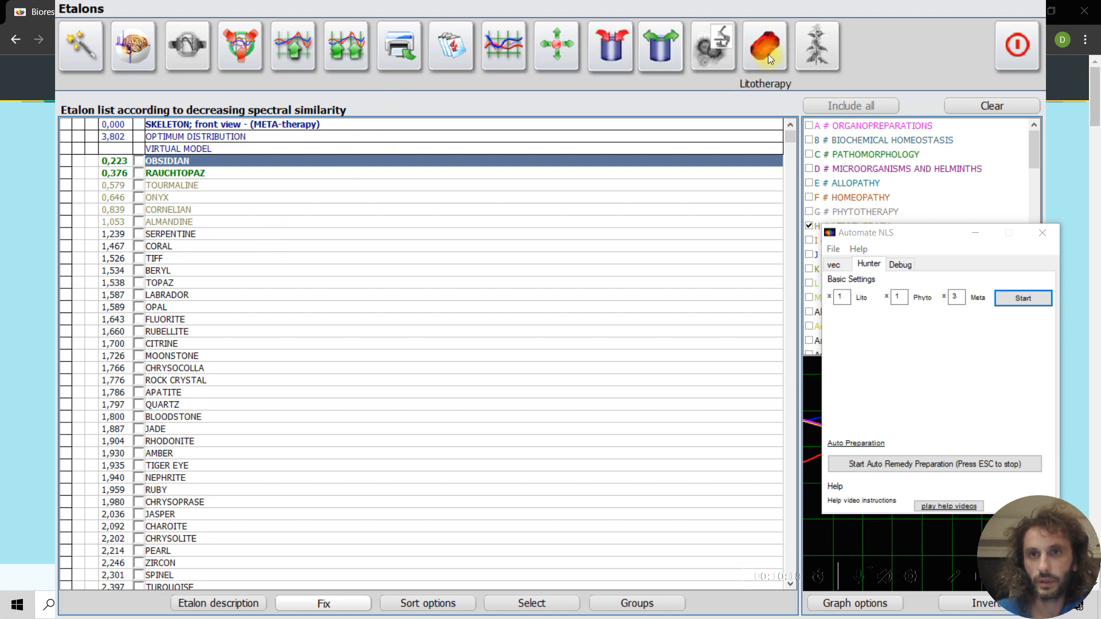
left_click(612, 49)
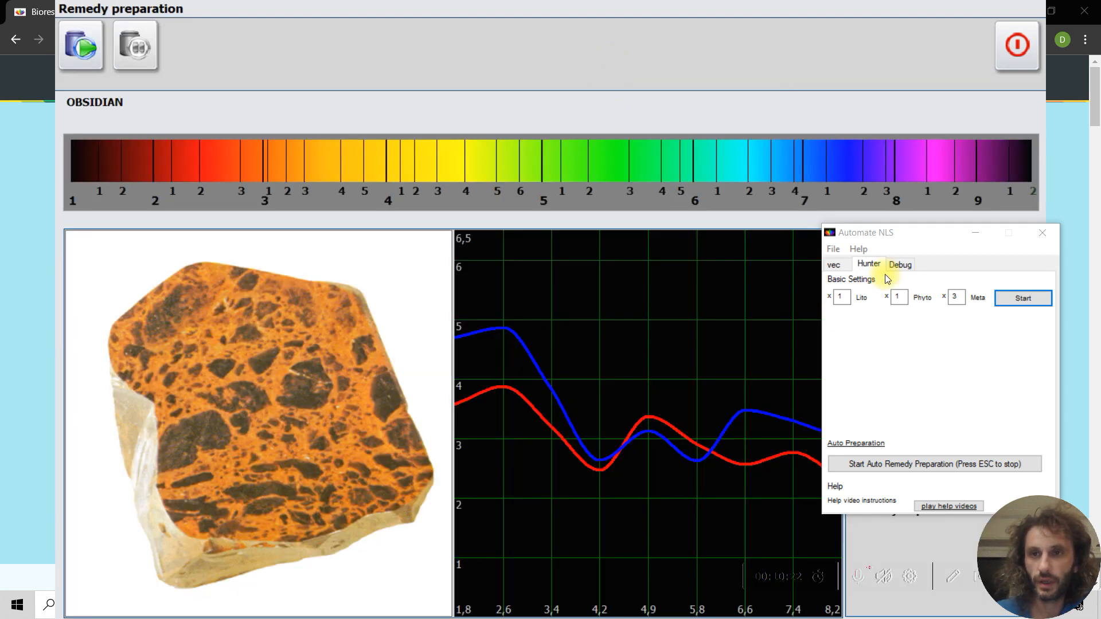
Shift the helper window off the Matrix coefficient panel and launch auto remedy preparation.
left_click_drag(898, 228, 539, 241)
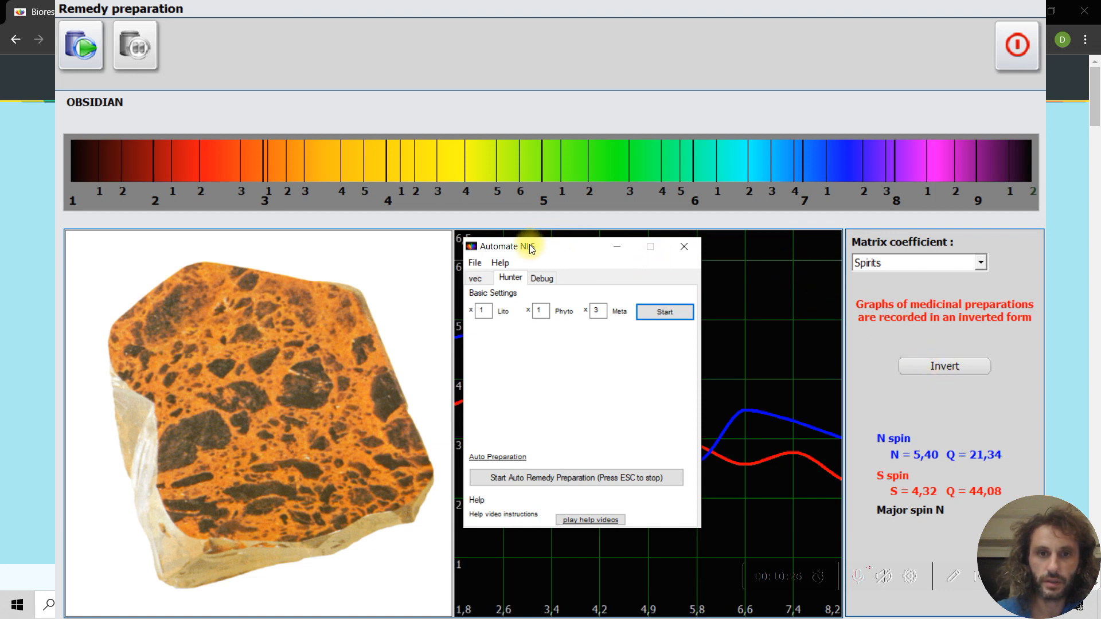
left_click_drag(530, 248, 588, 272)
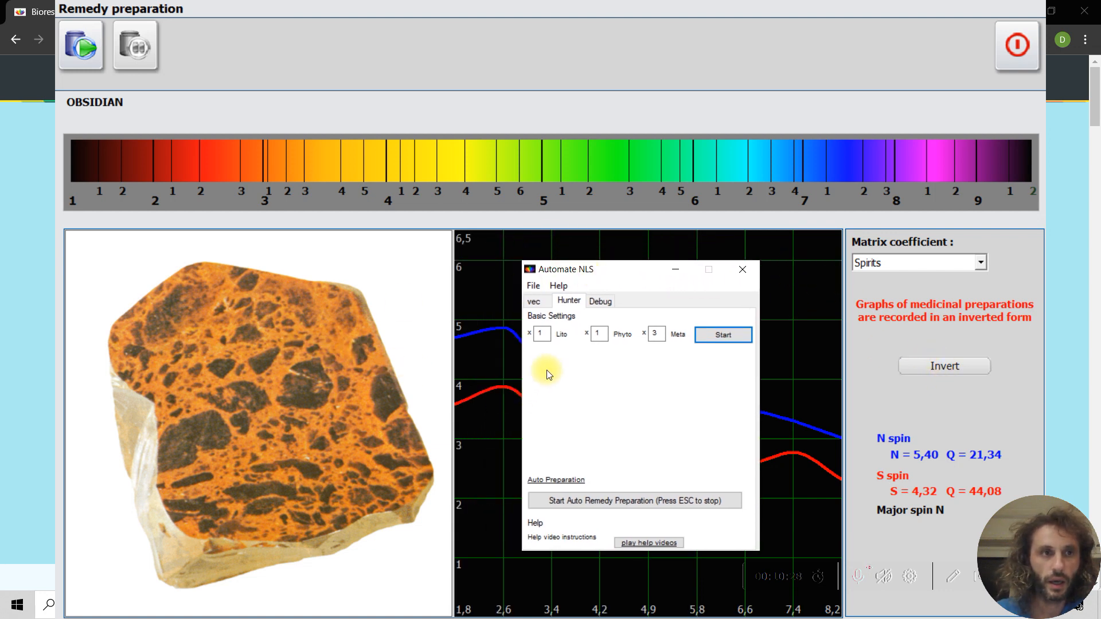
left_click(651, 502)
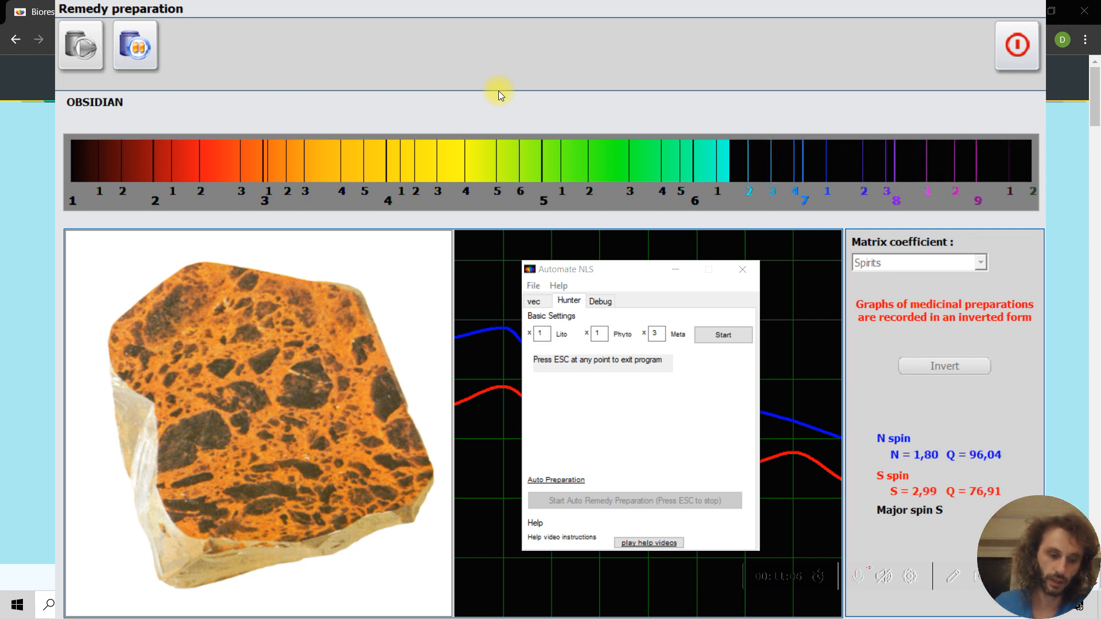
Halt the auto-repeating Obsidian preparation loop with Escape.
key("Escape")
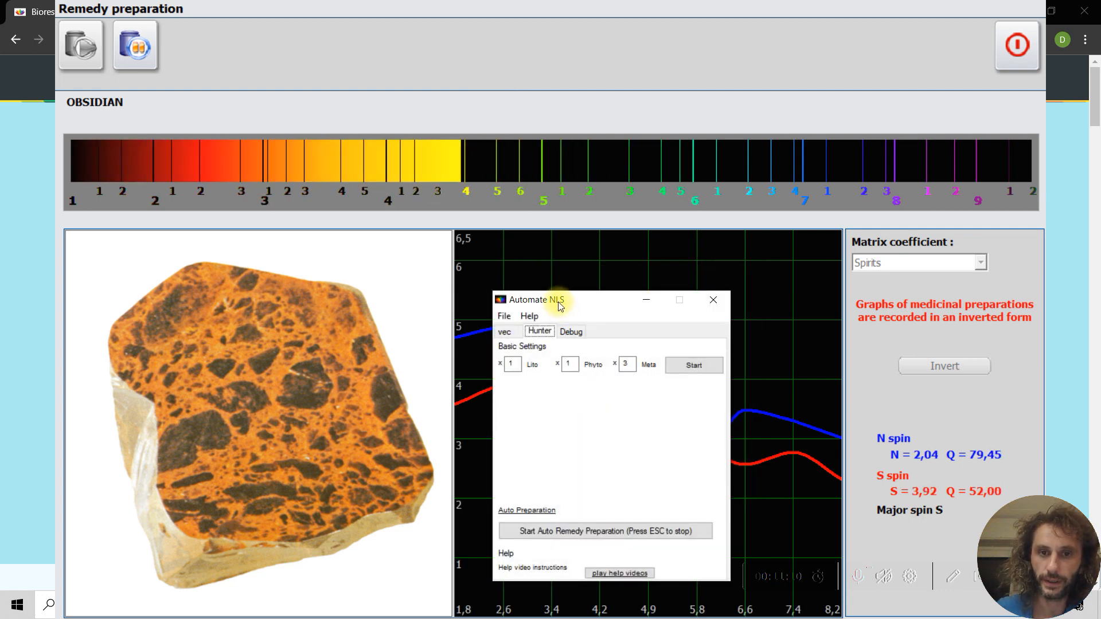
Move the helper aside, stop the ongoing preparation and exit back to the etalon list.
mouse_move(563, 299)
left_mouse_down()
mouse_move(760, 278)
mouse_move(786, 251)
left_mouse_up()
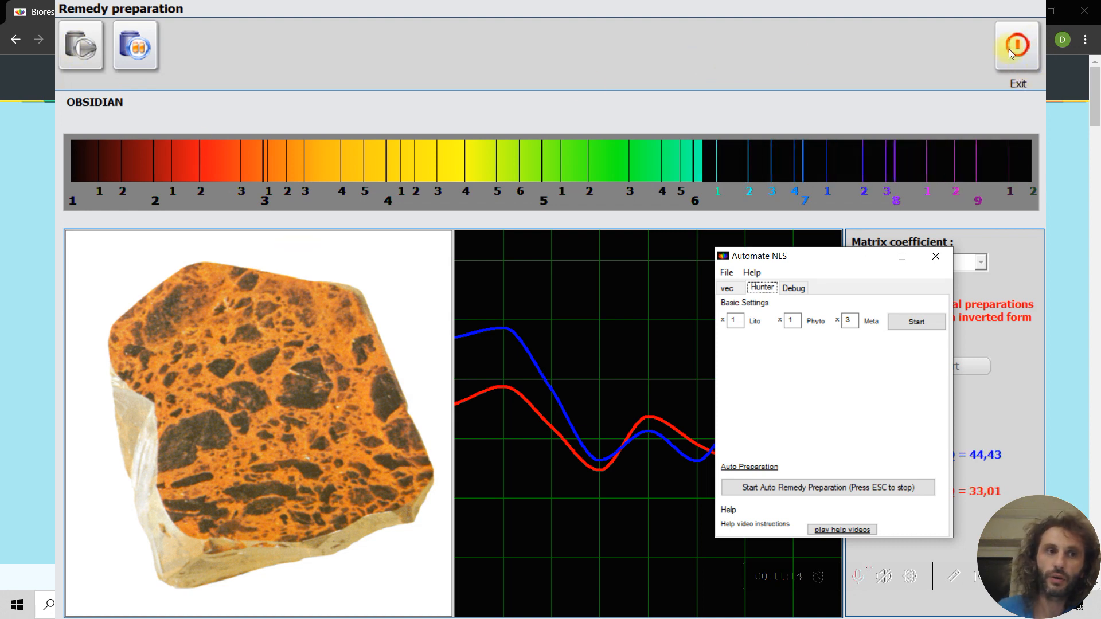
left_click(142, 57)
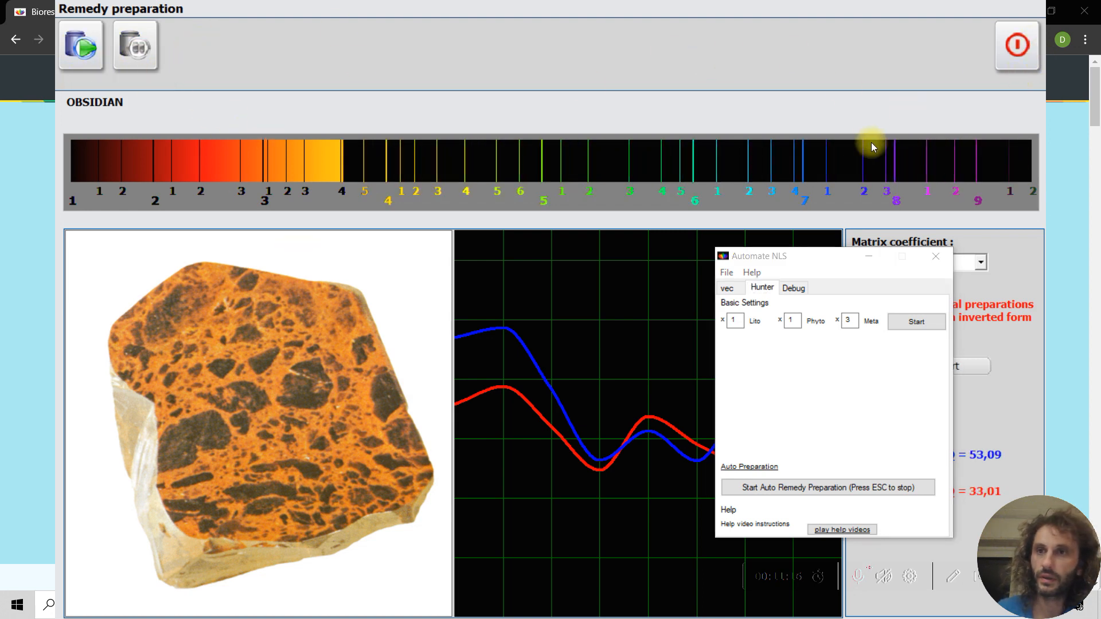
left_click(1014, 49)
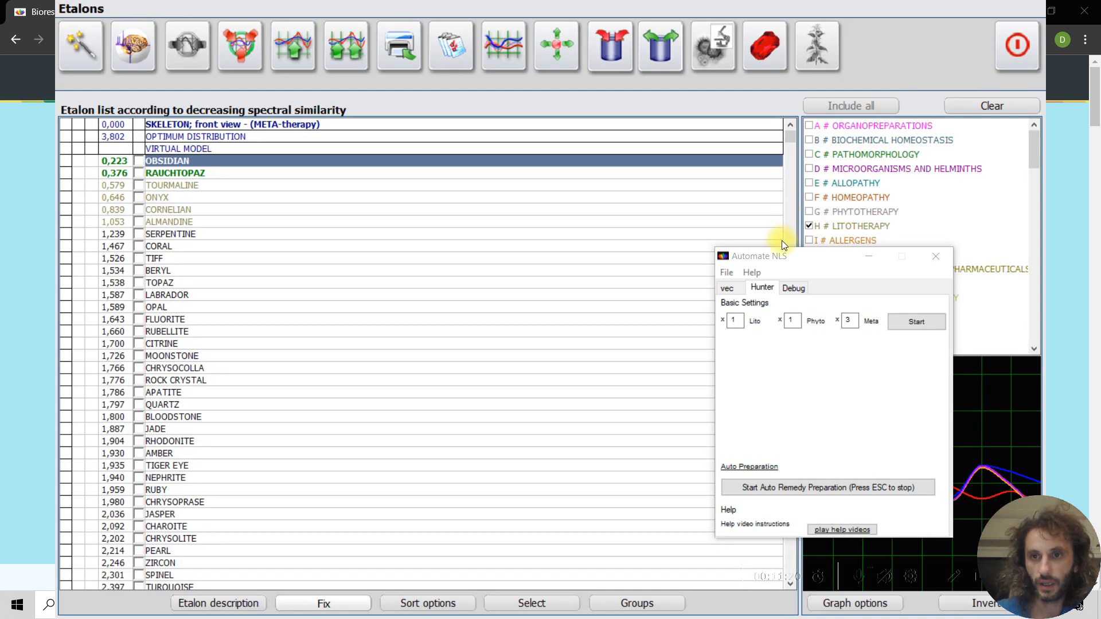